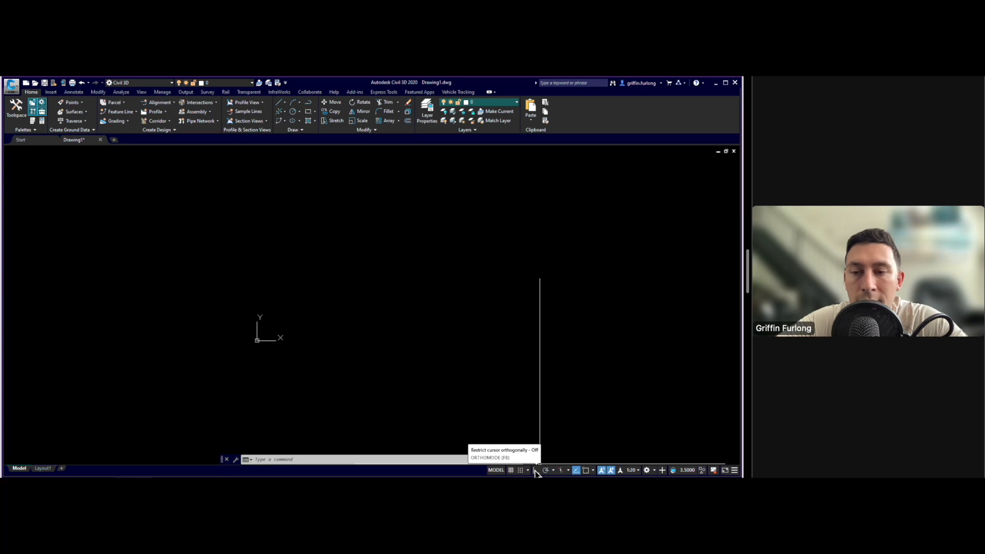
# - Turn on Ortho mode and draw a vertical polyline 200 units long, going up from a point near the origin
pyautogui.click(535, 471)
pyautogui.moveTo(362, 347); pyautogui.dragTo(458, 324, button='middle')
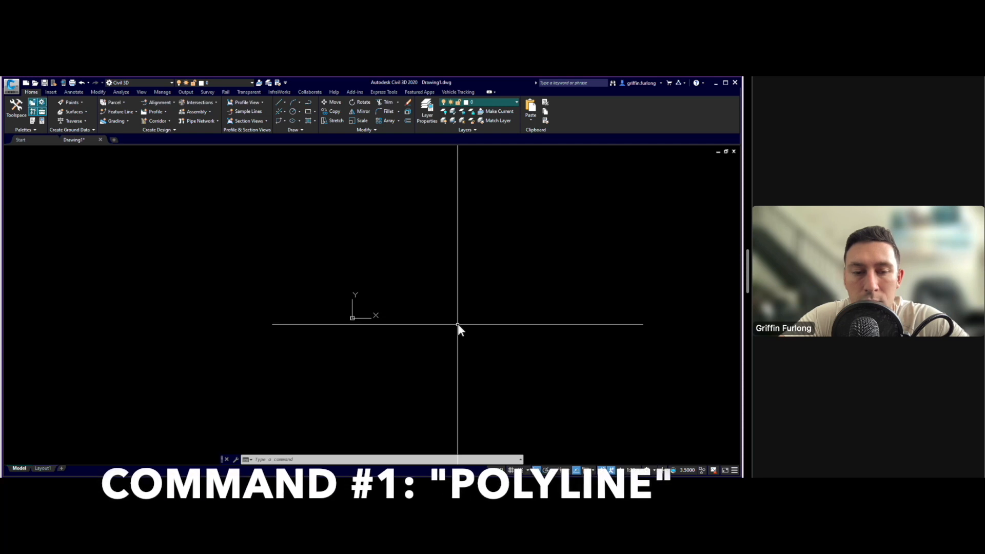
pyautogui.write('pl')
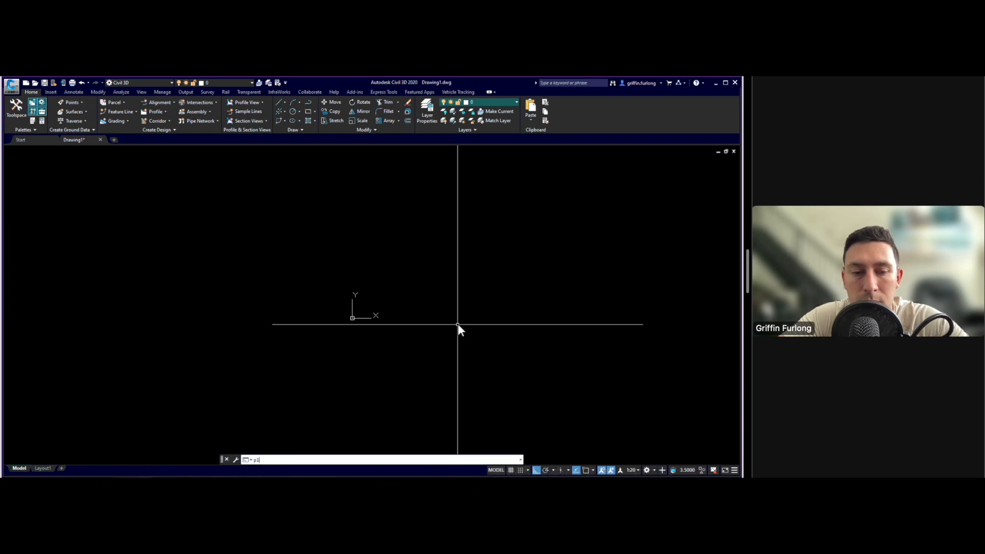
pyautogui.press('Return')
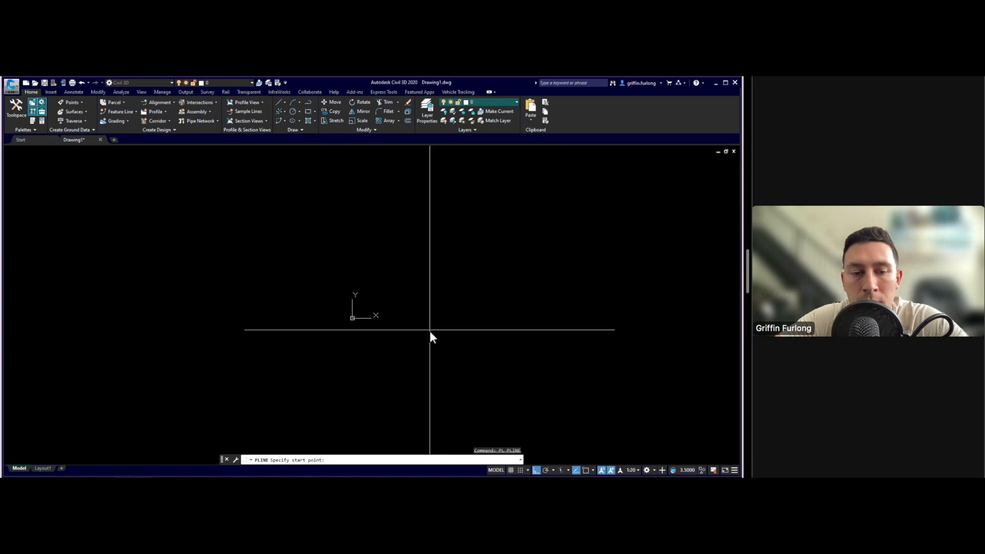
pyautogui.click(429, 331)
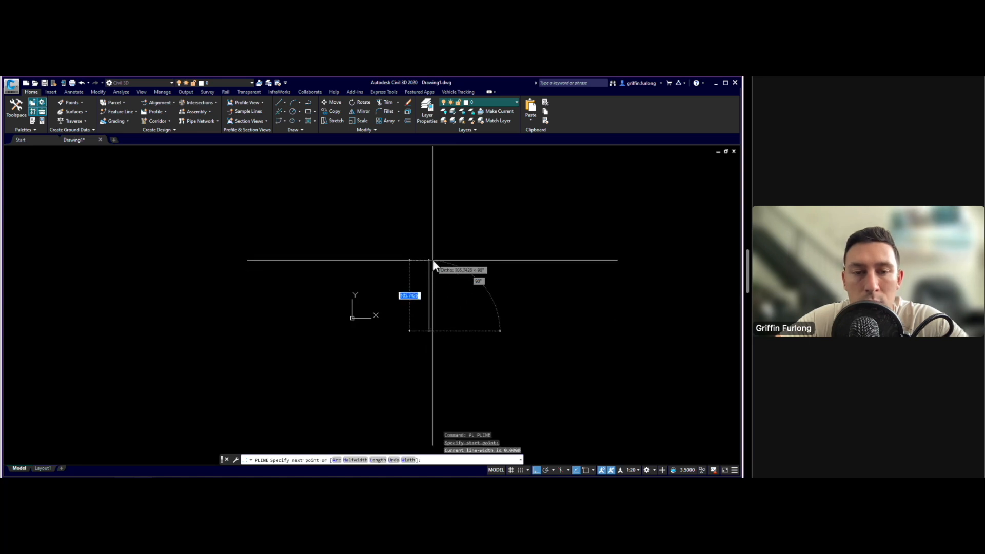
pyautogui.write('200')
pyautogui.press('Return')
pyautogui.press('Escape')
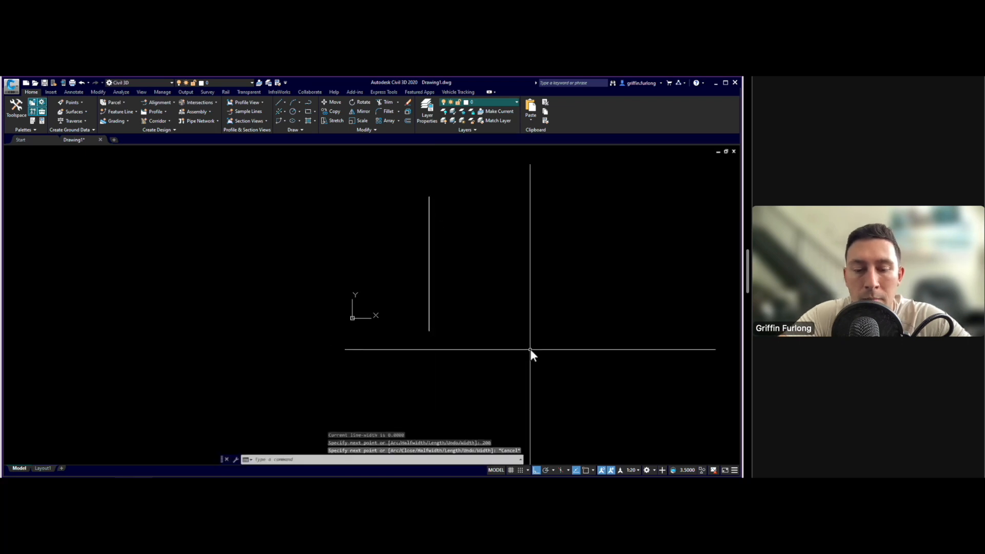
# - Offset the vertical polyline by 50 units to its right side
pyautogui.write('offset')
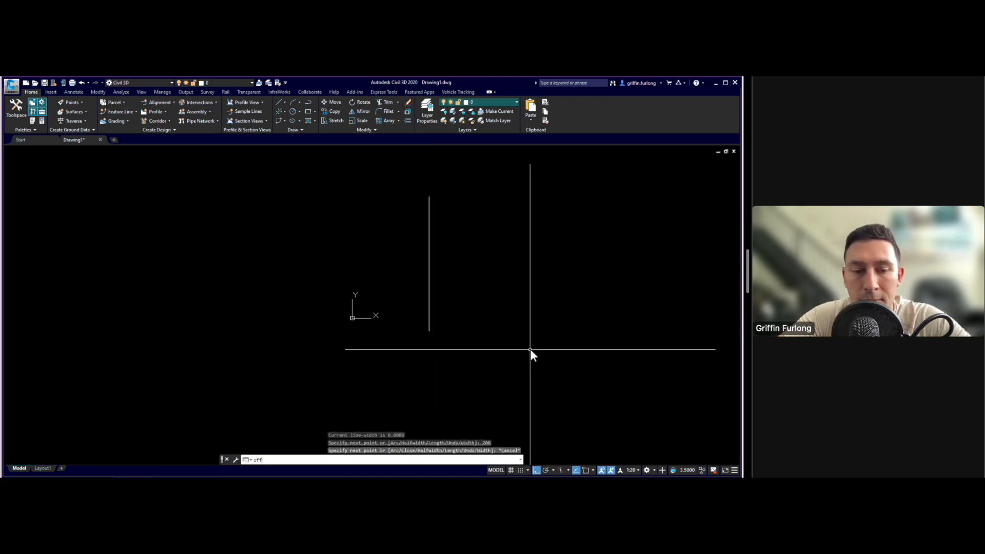
pyautogui.press('Return')
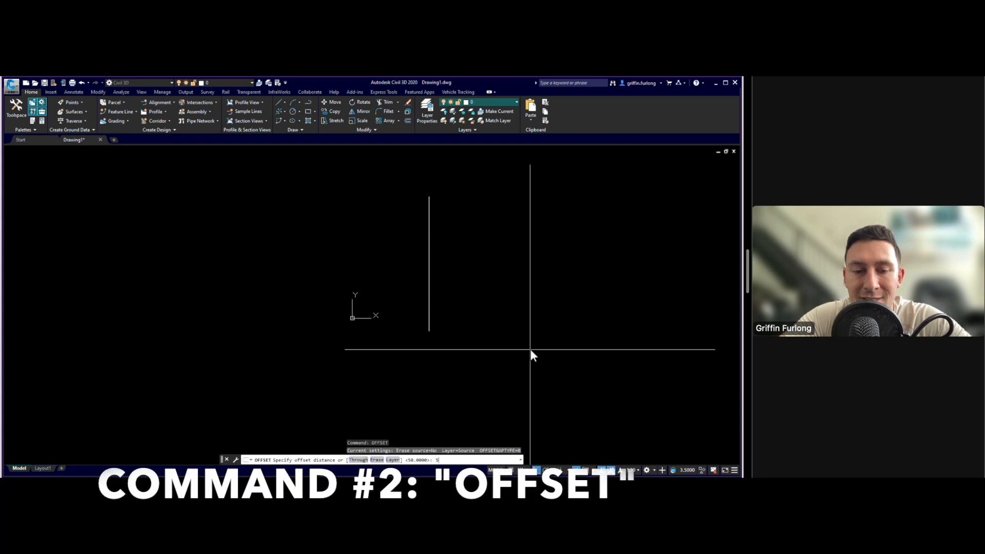
pyautogui.write('50')
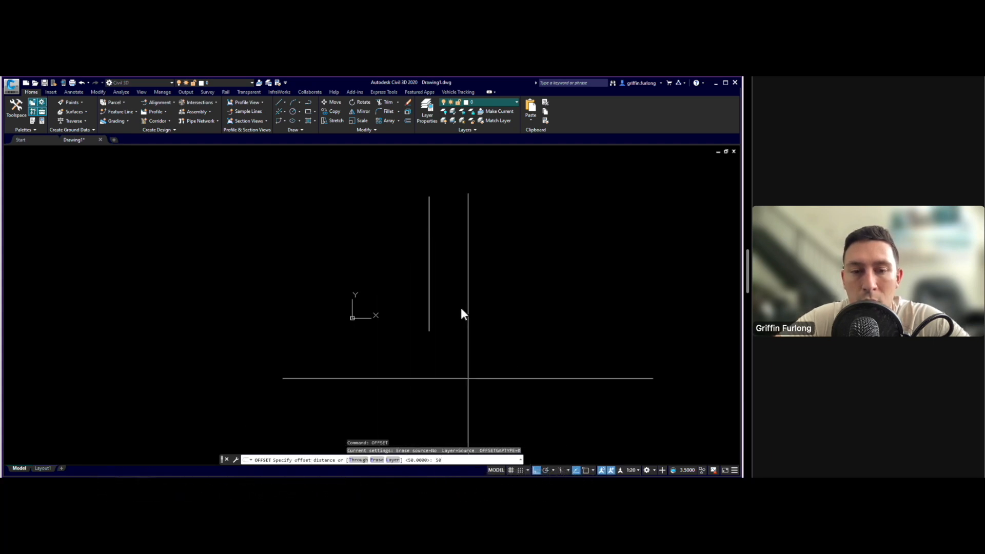
pyautogui.press('Return')
pyautogui.click(429, 261)
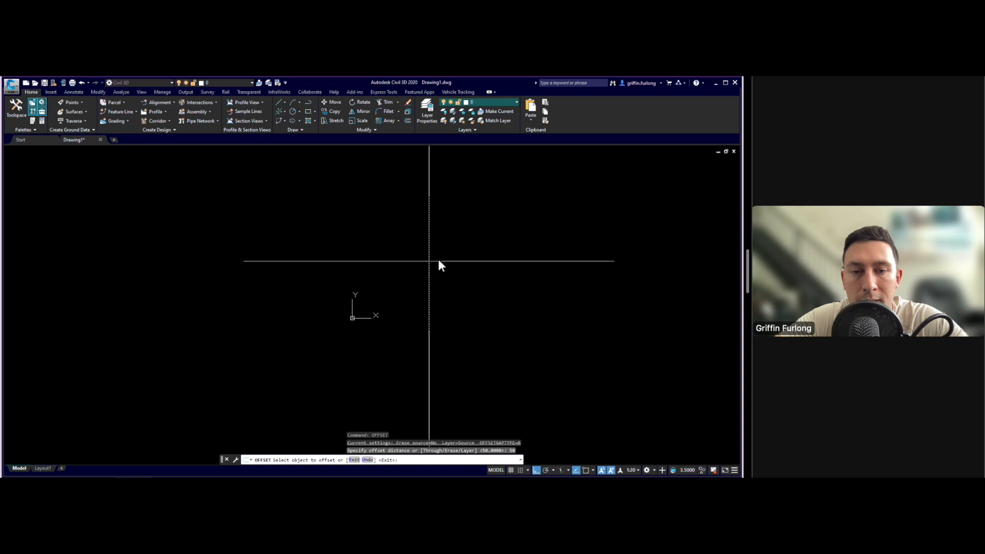
pyautogui.click(525, 256)
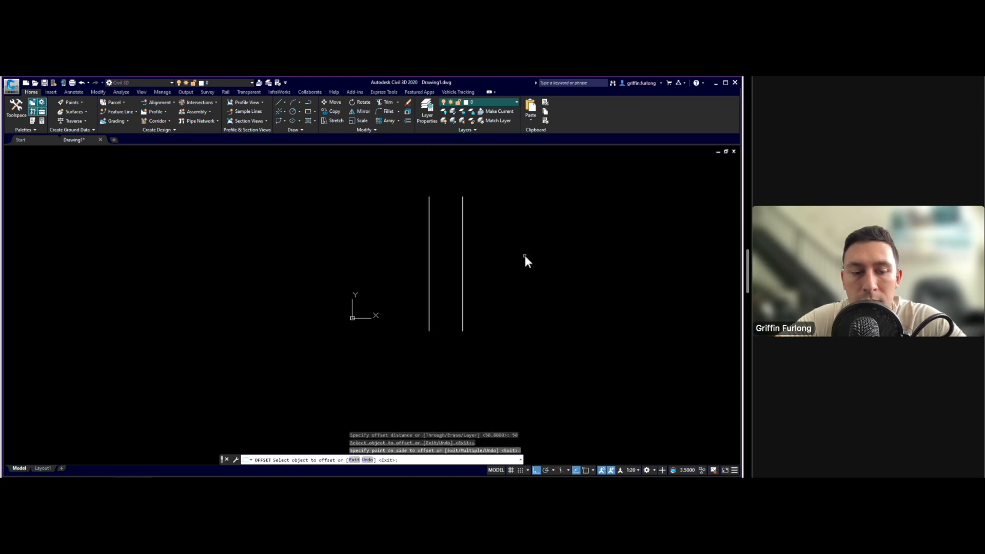
pyautogui.press('Escape')
# - Draw a horizontal polyline above the two vertical lines, starting over the left one and running well past the right one
pyautogui.write('p')
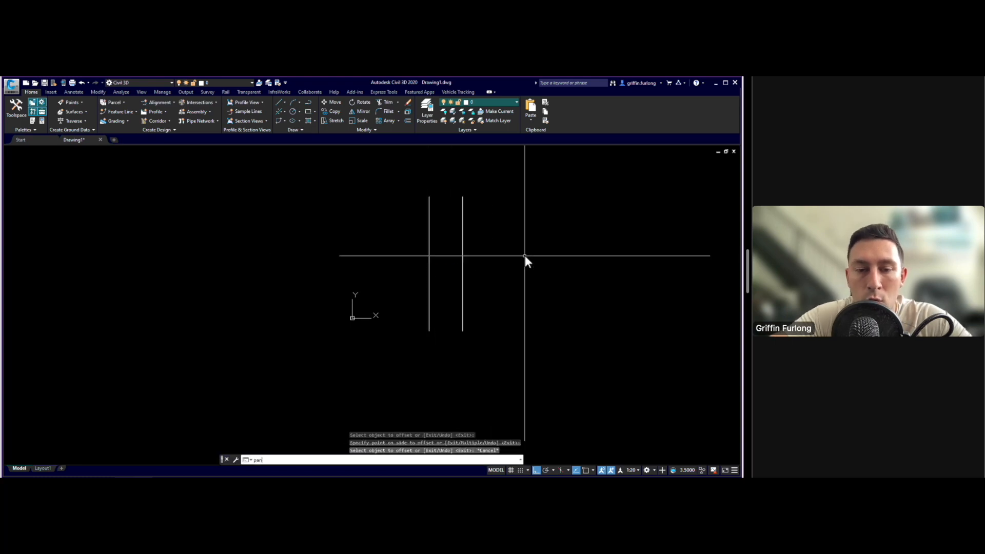
pyautogui.write('an')
pyautogui.press('Return')
pyautogui.moveTo(539, 235)
pyautogui.mouseDown()
pyautogui.moveTo(533, 292)
pyautogui.moveTo(521, 306)
pyautogui.mouseUp()
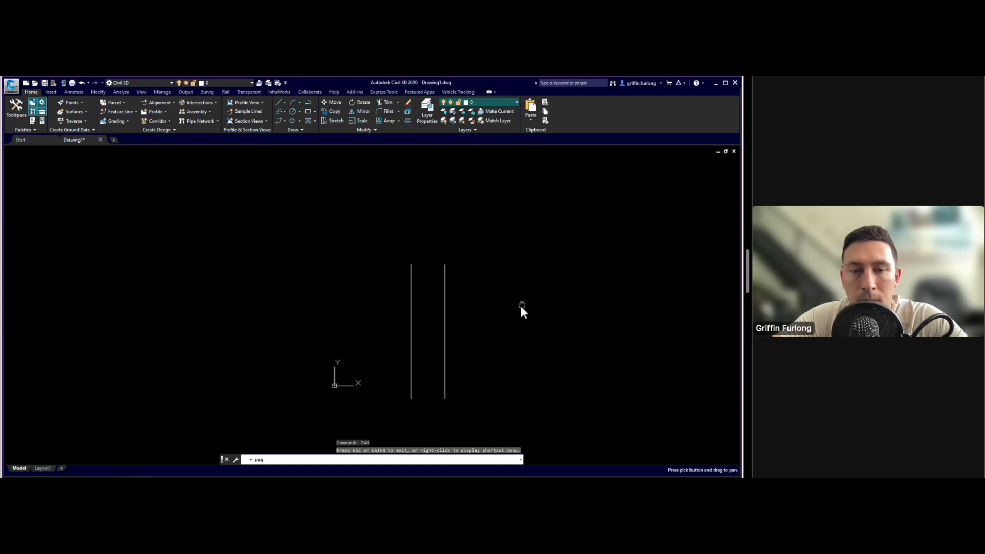
pyautogui.press('Escape')
pyautogui.write('pl')
pyautogui.press('Return')
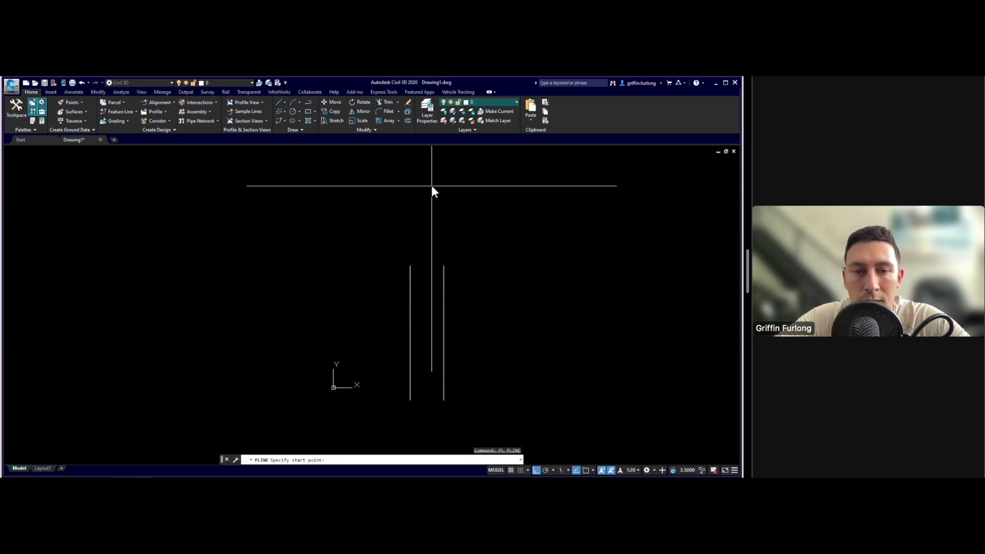
pyautogui.click(408, 181)
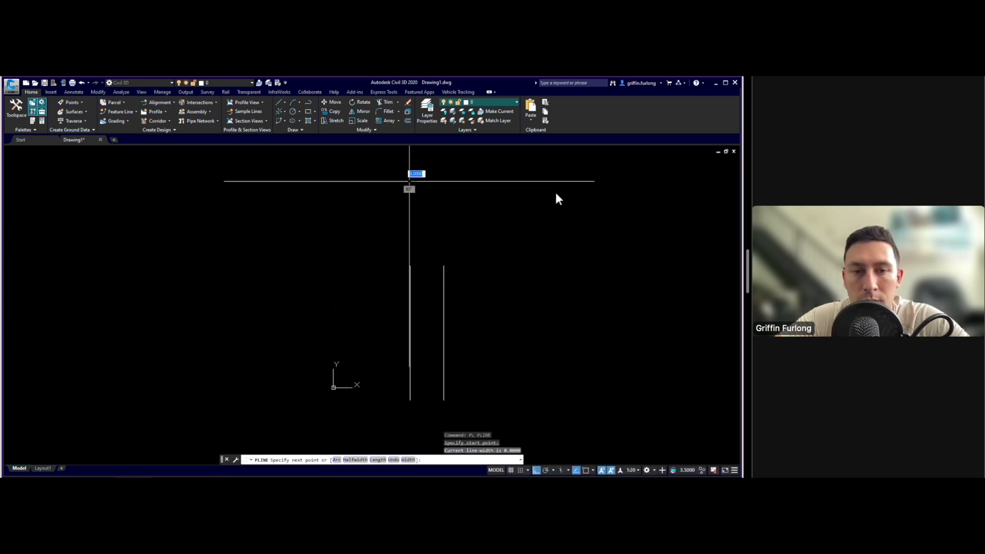
pyautogui.click(645, 193)
pyautogui.press('Escape')
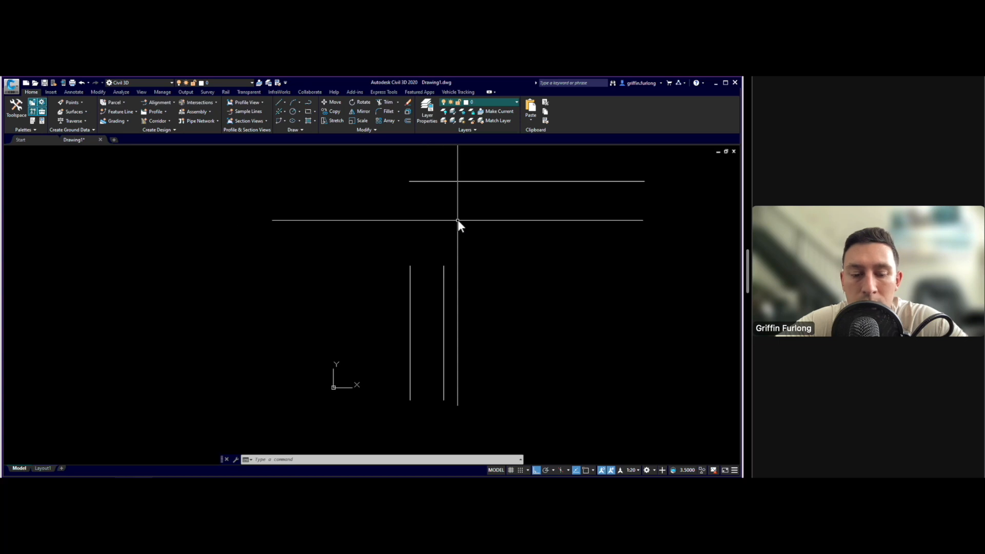
# - Fillet the left vertical line and the horizontal line above it with a radius of 35
pyautogui.write('f')
pyautogui.press('Return')
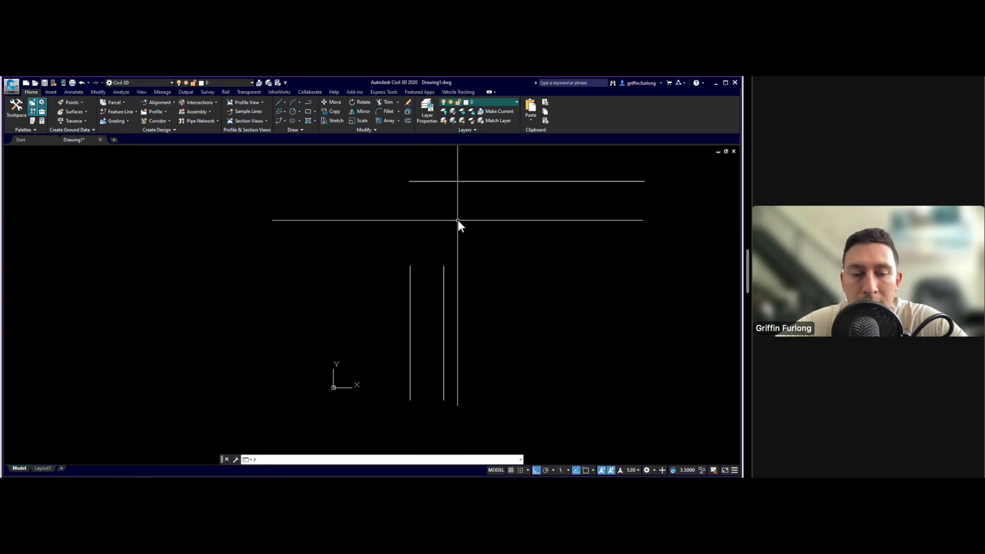
pyautogui.click(385, 460)
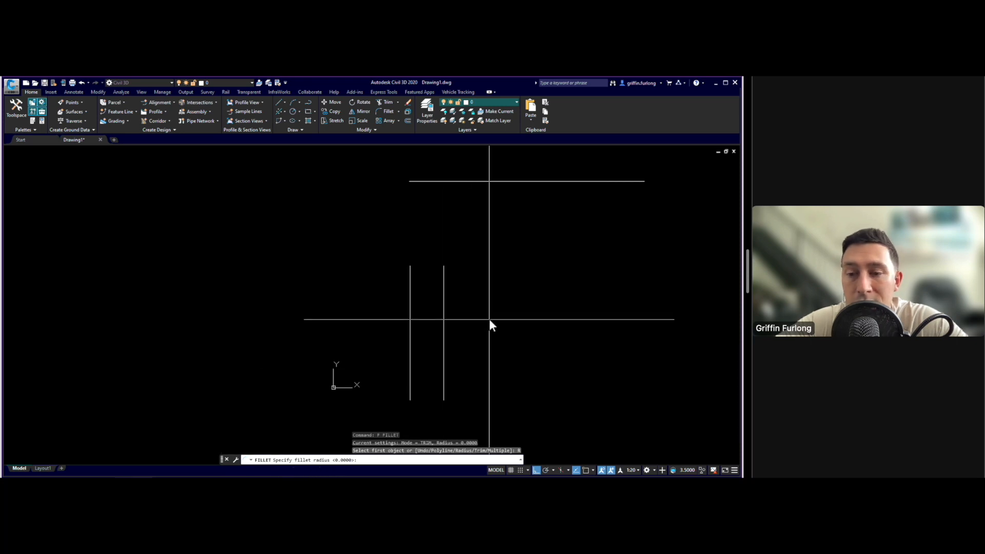
pyautogui.write('3')
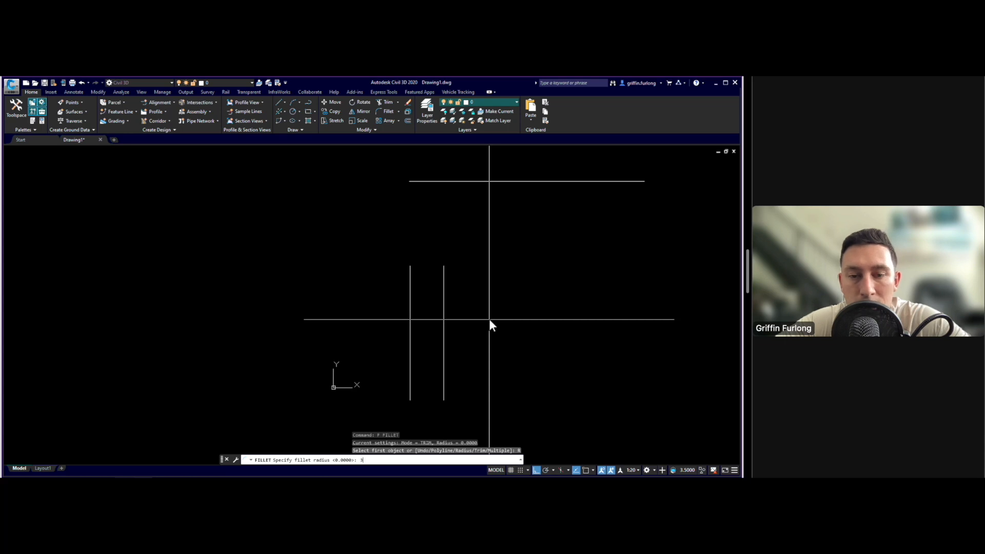
pyautogui.write('5')
pyautogui.press('Return')
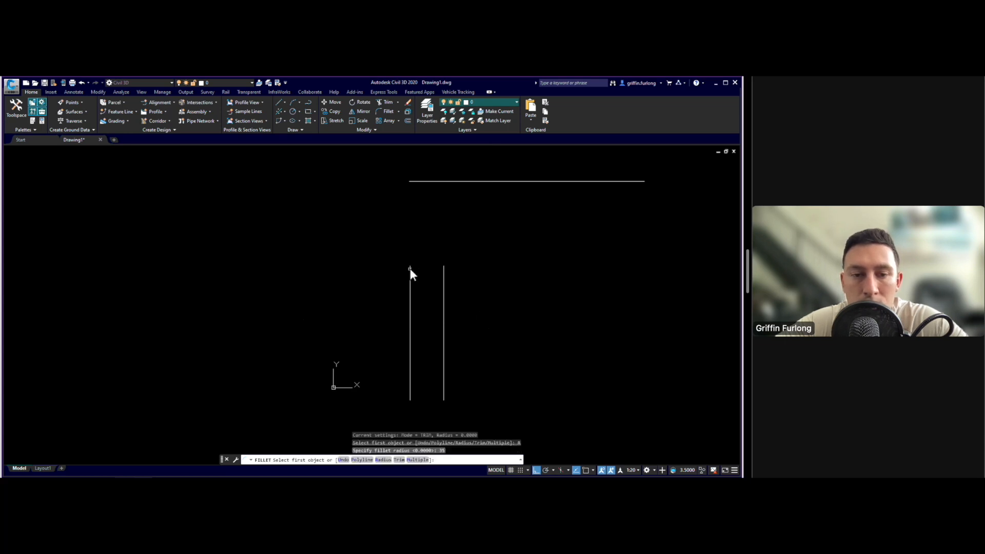
pyautogui.click(411, 269)
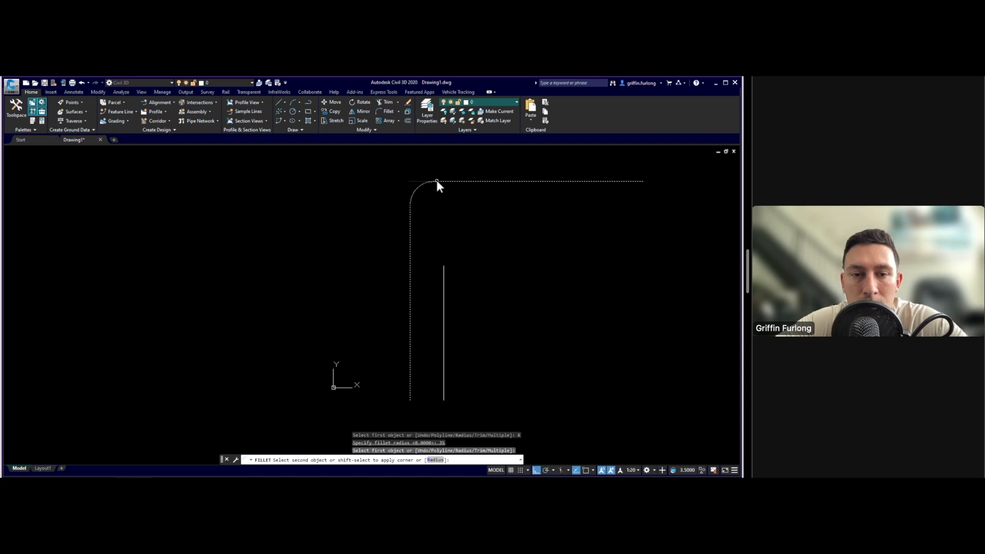
pyautogui.click(436, 180)
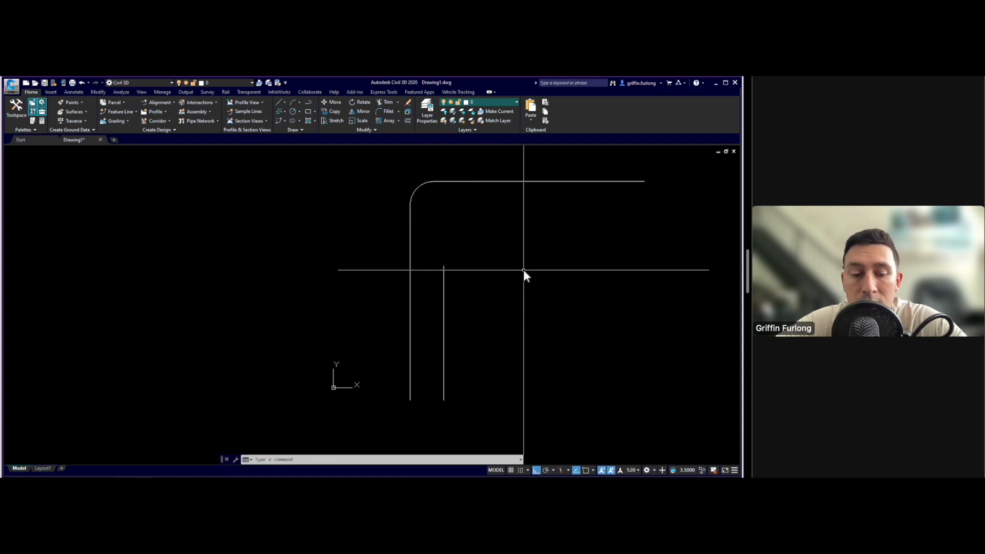
# - Fillet the corner between the left vertical segment and the horizontal segment again with a radius of 50
pyautogui.write('f')
pyautogui.press('Return')
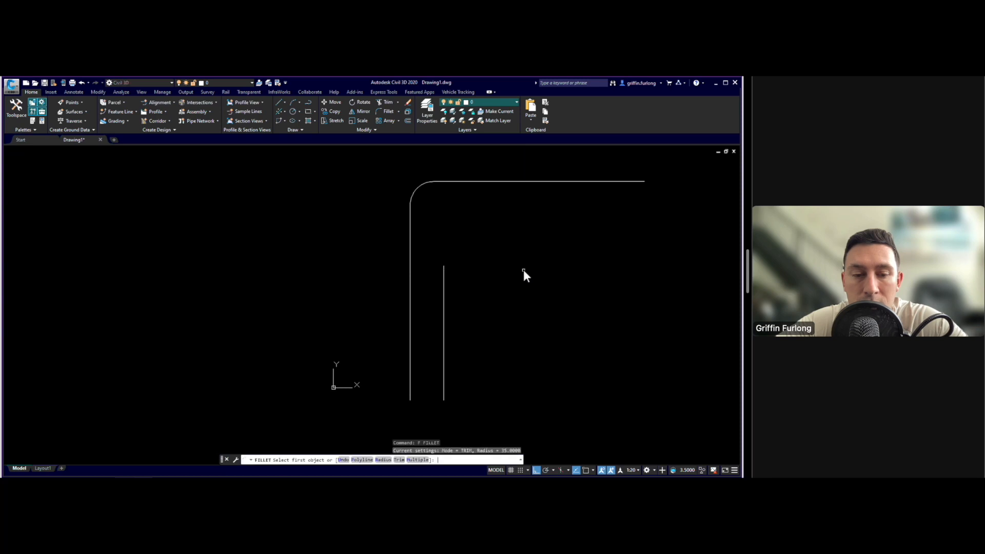
pyautogui.write('r')
pyautogui.press('Return')
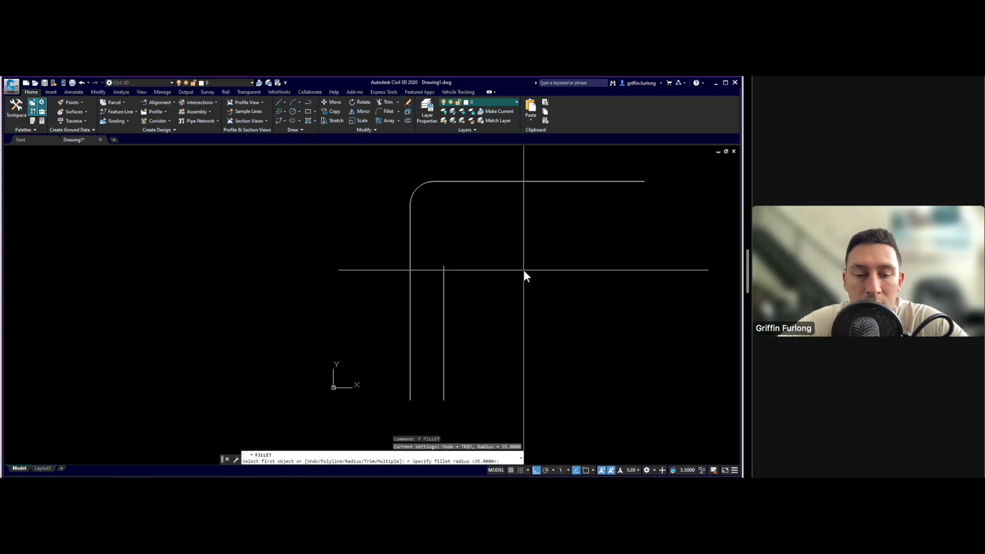
pyautogui.write('50')
pyautogui.press('Return')
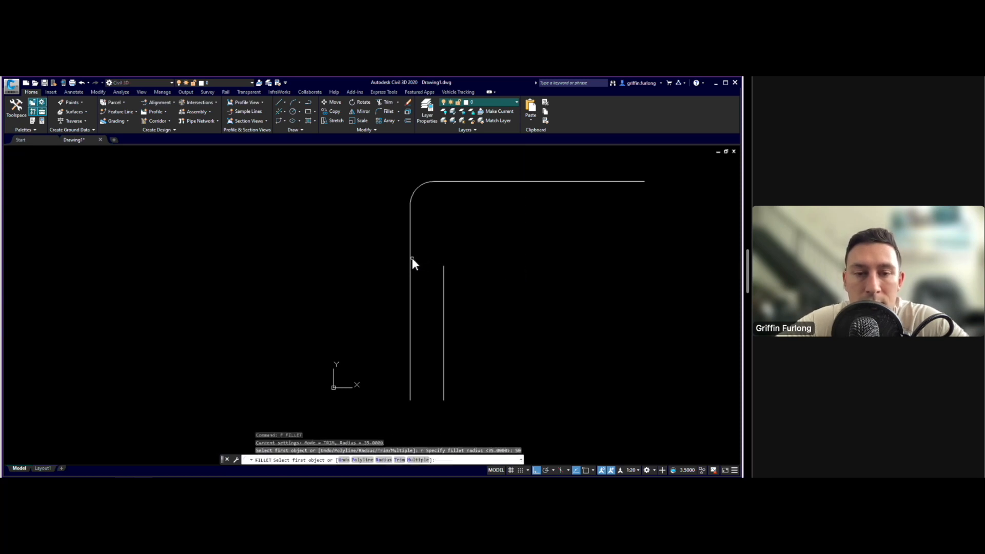
pyautogui.click(412, 257)
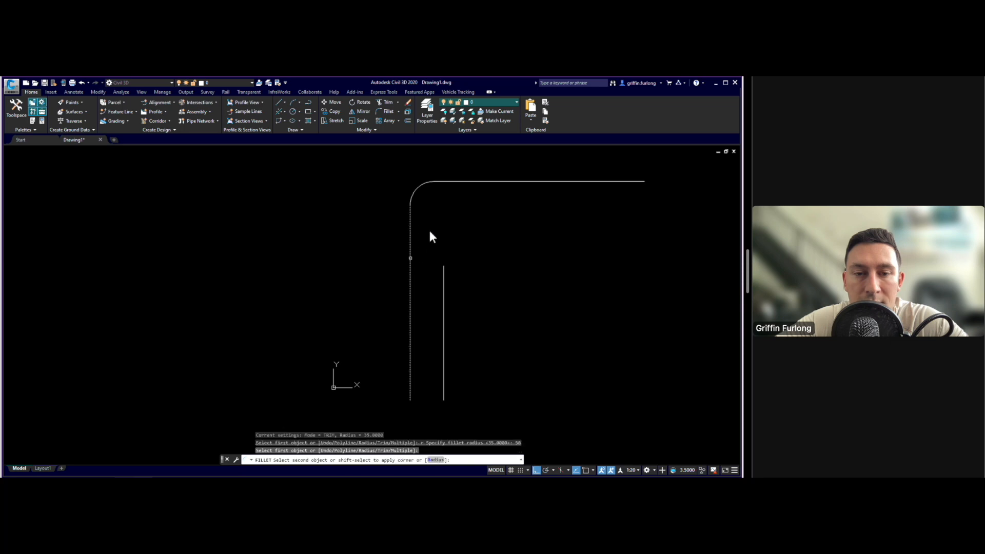
pyautogui.click(472, 181)
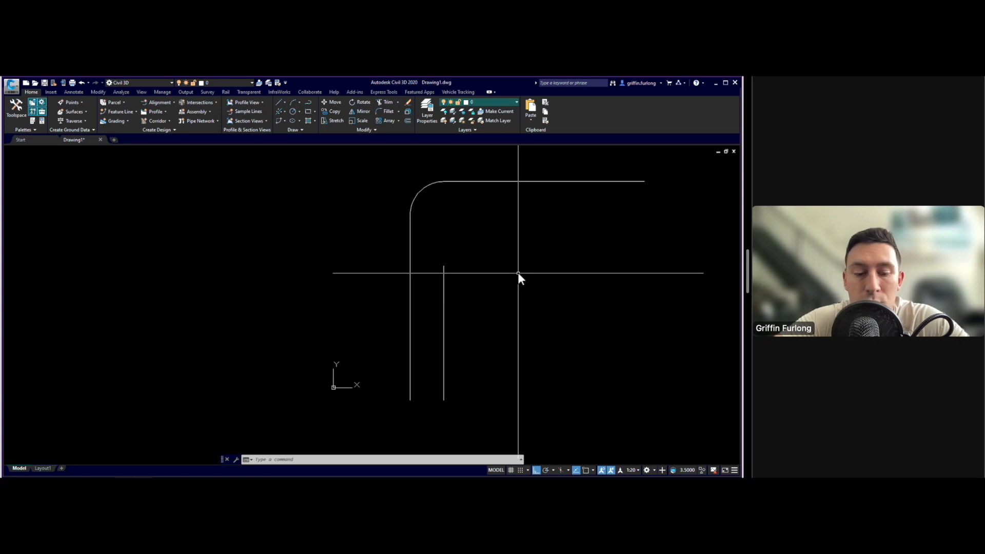
# - Extend the upper end of the right vertical line to the horizontal segment of the filleted polyline
pyautogui.write('exte')
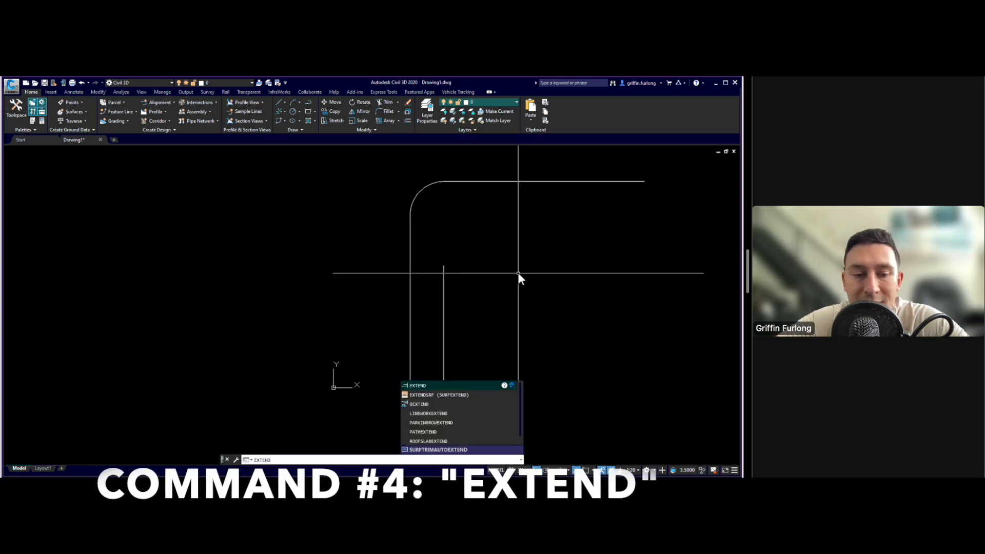
pyautogui.press('Return')
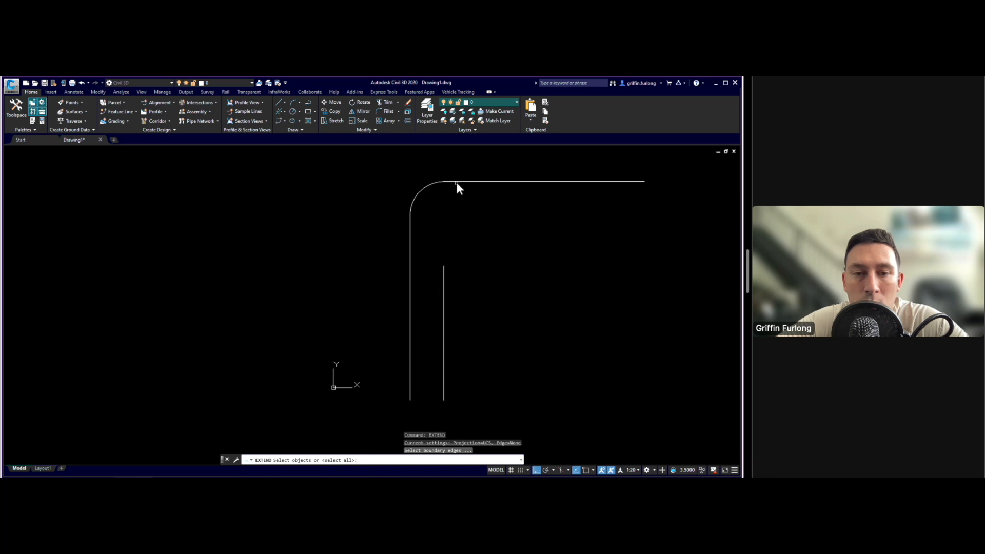
pyautogui.click(444, 277)
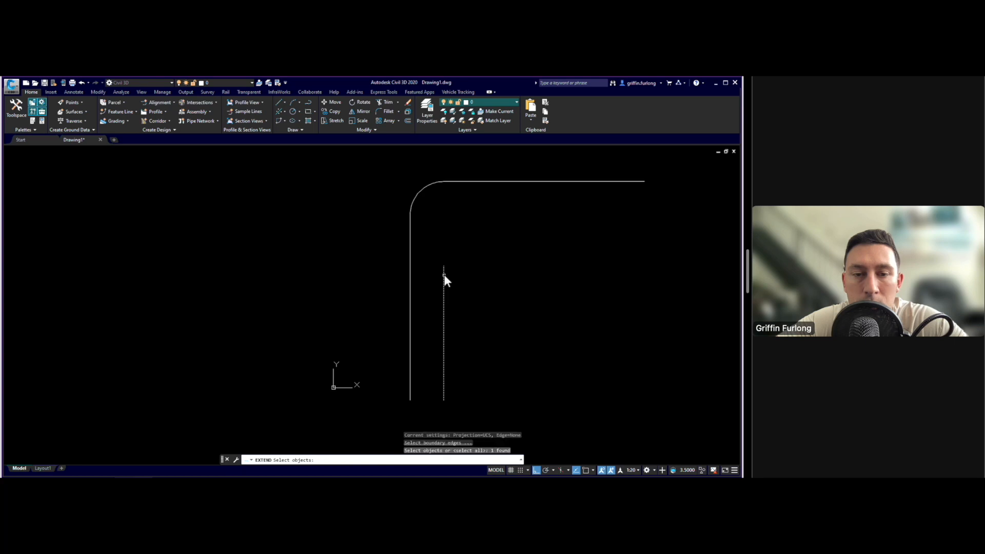
pyautogui.click(455, 182)
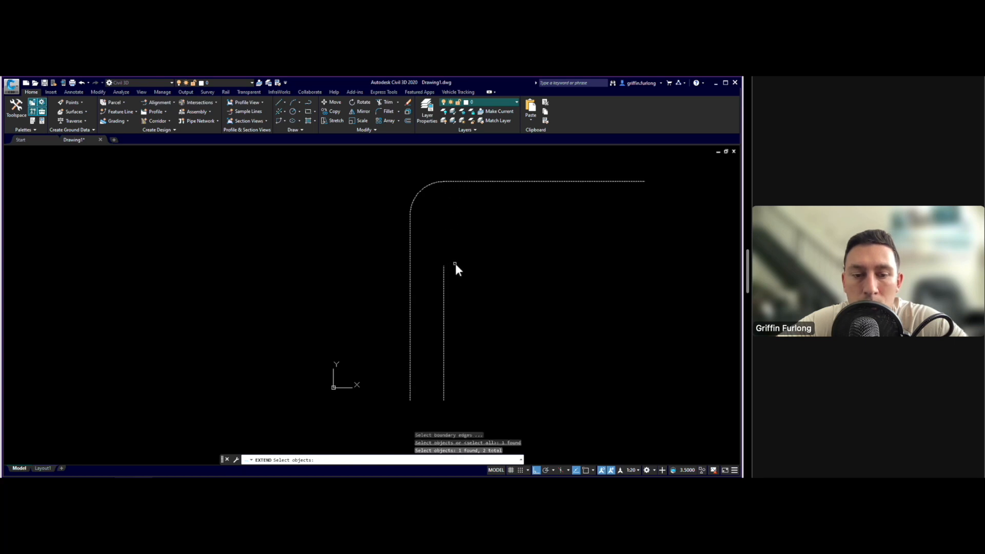
pyautogui.press('Return')
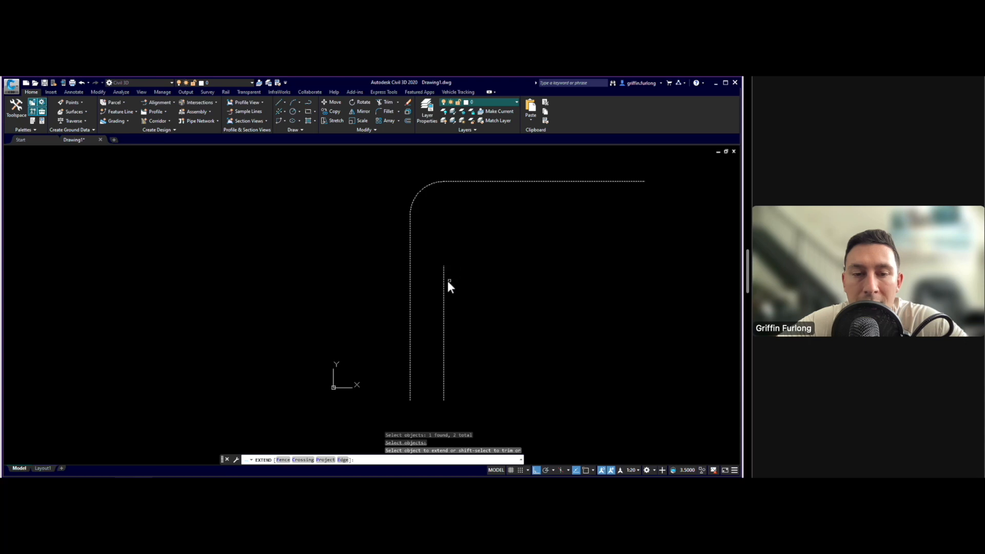
pyautogui.click(444, 280)
pyautogui.click(444, 281)
pyautogui.press('Escape')
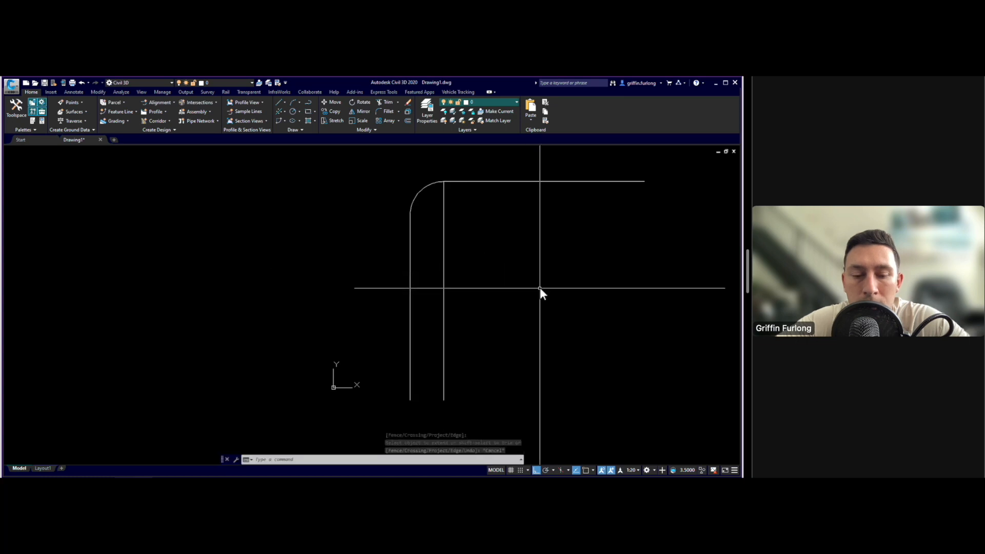
# - Trim the horizontal segment beyond the right vertical line, using that line and the filleted polyline as cutting edges
pyautogui.write('trim')
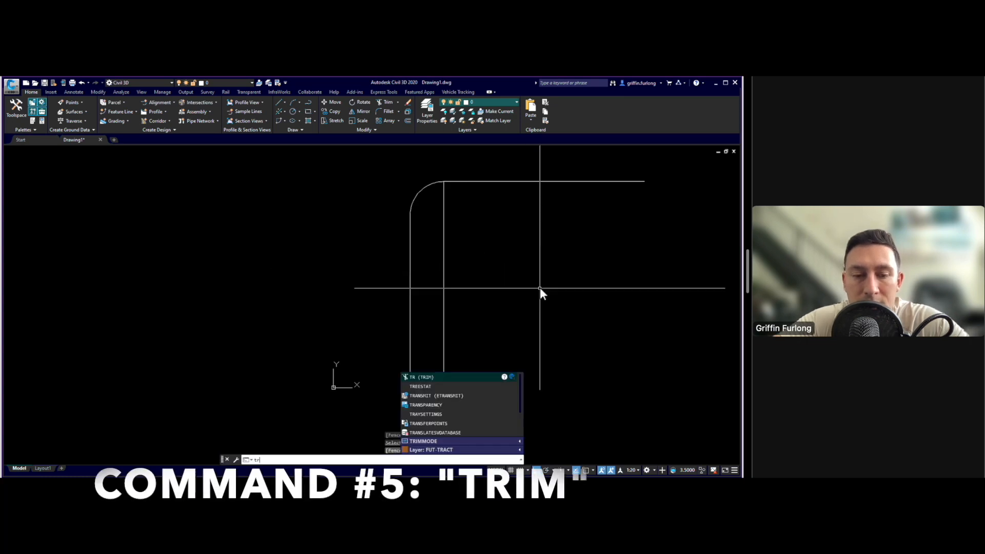
pyautogui.press('Return')
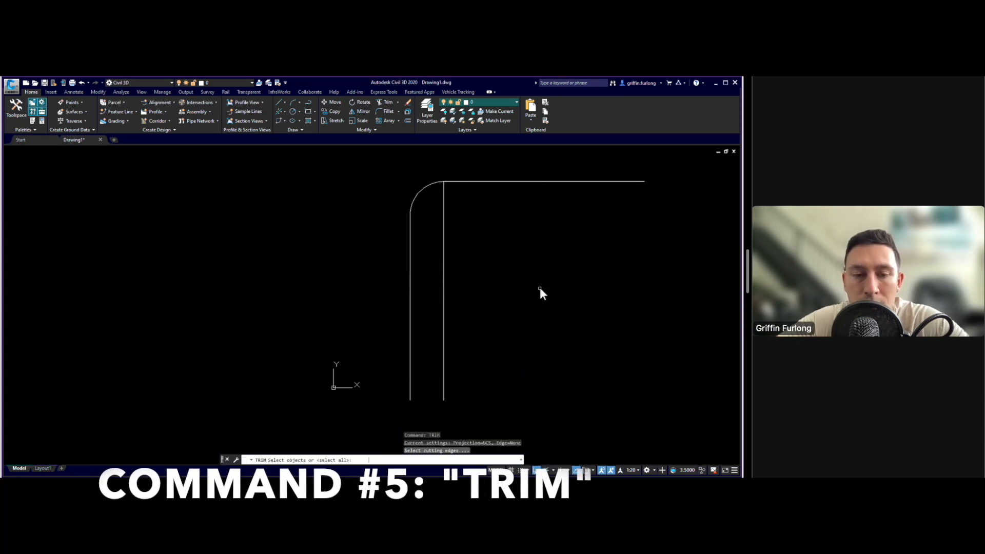
pyautogui.click(444, 193)
pyautogui.click(460, 182)
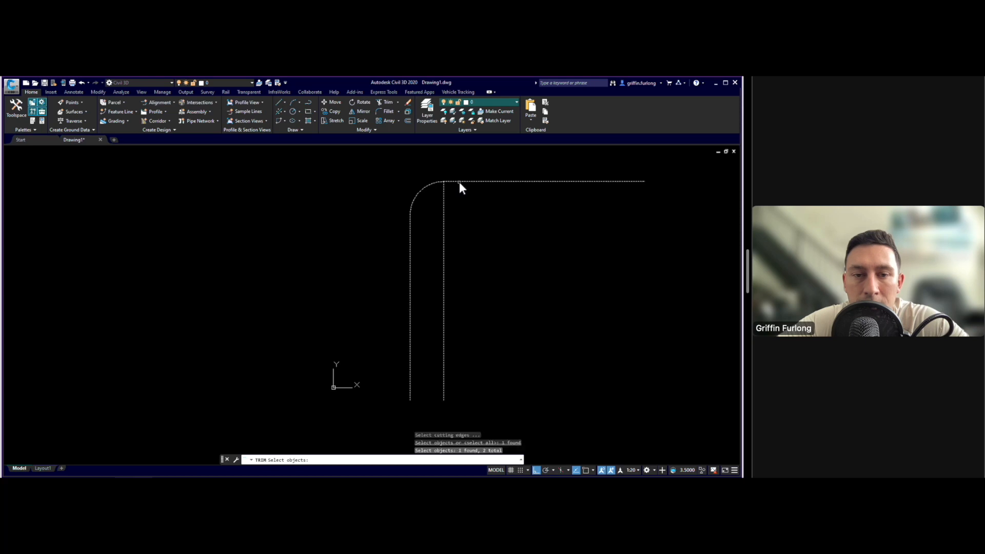
pyautogui.press('Return')
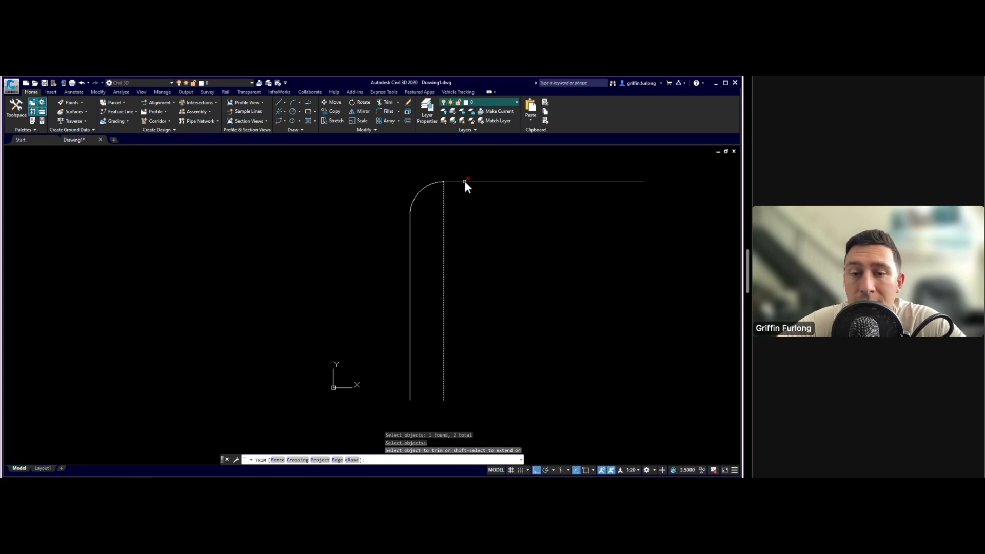
pyautogui.click(464, 180)
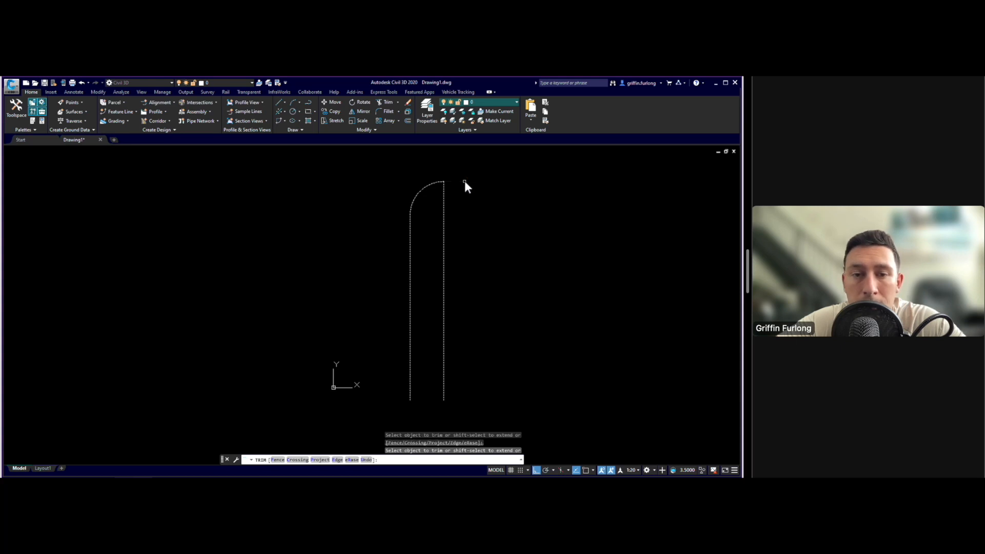
pyautogui.press('Escape')
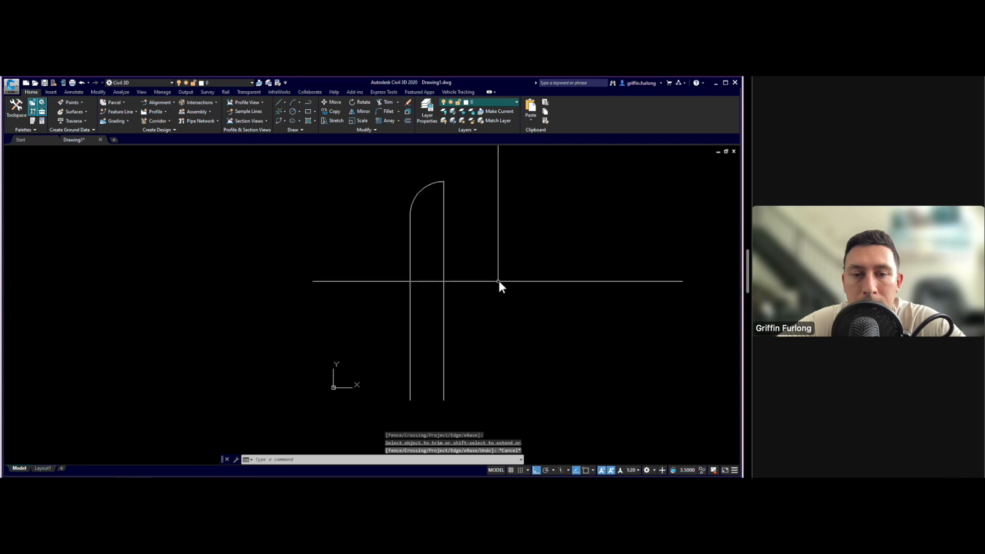
# - Draw a vertical polyline in the empty area to the right of the trimmed shape
pyautogui.moveTo(499, 281); pyautogui.dragTo(312, 280, button='middle')
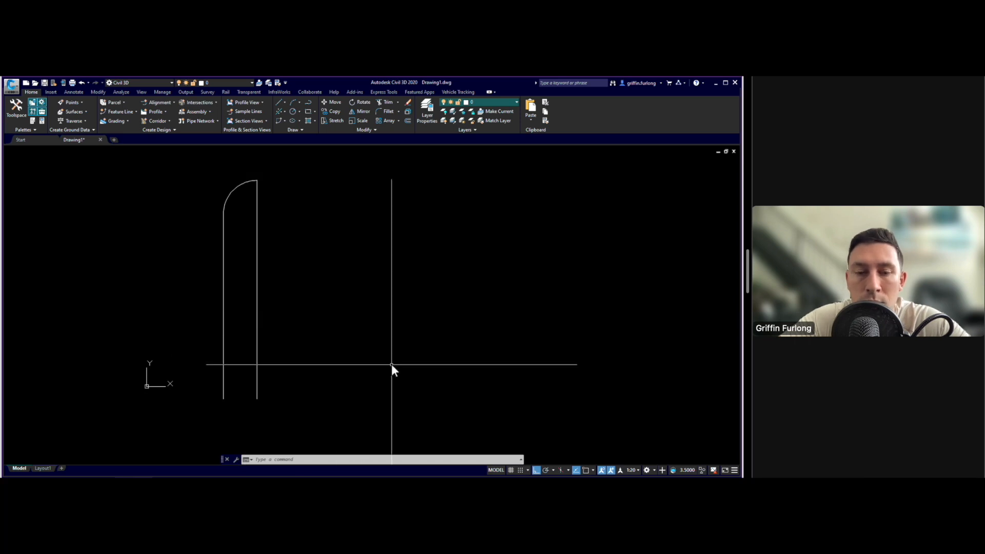
pyautogui.write('pl')
pyautogui.press('Return')
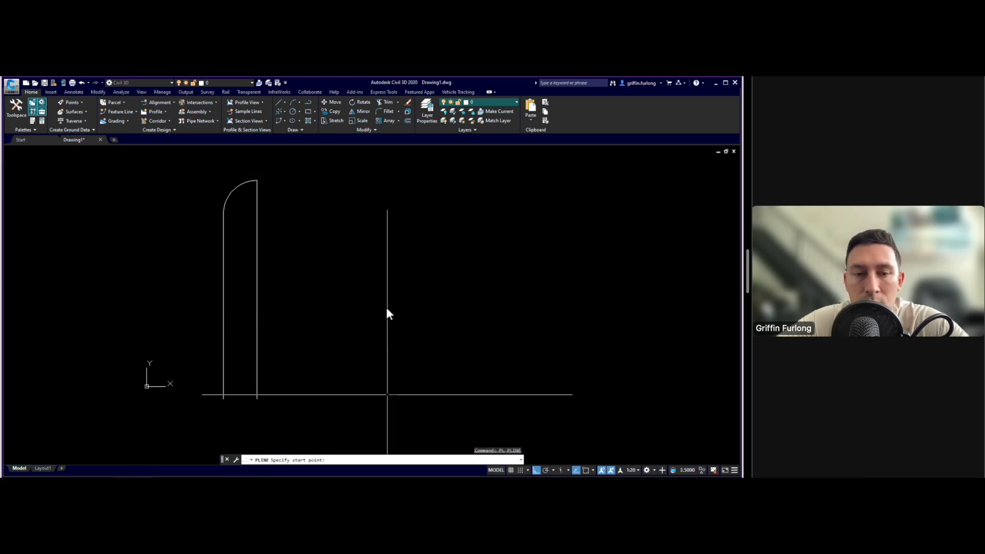
pyautogui.click(387, 395)
pyautogui.click(388, 265)
pyautogui.press('Escape')
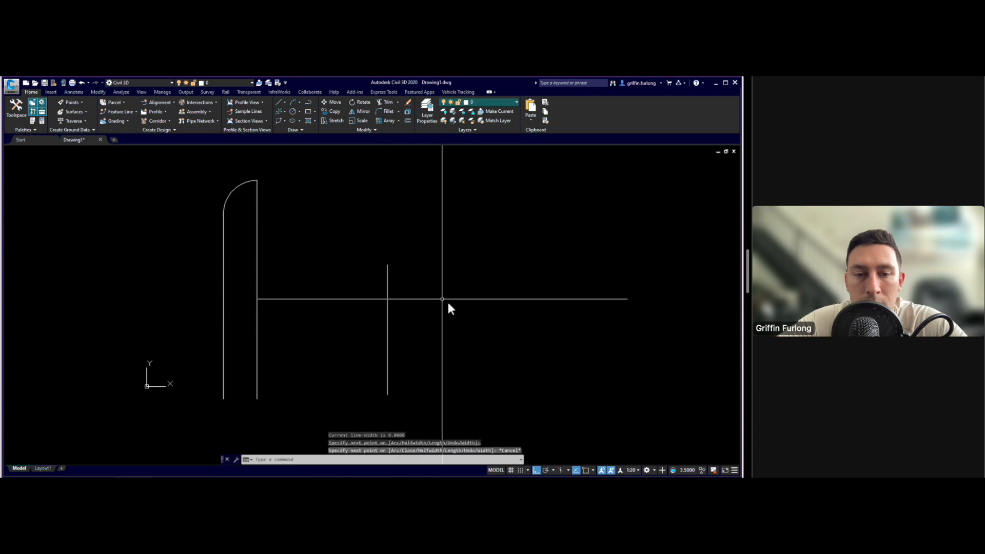
# - Draw a horizontal polyline above the new vertical one, starting in line with it and running right without touching it
pyautogui.write('pl')
pyautogui.press('Return')
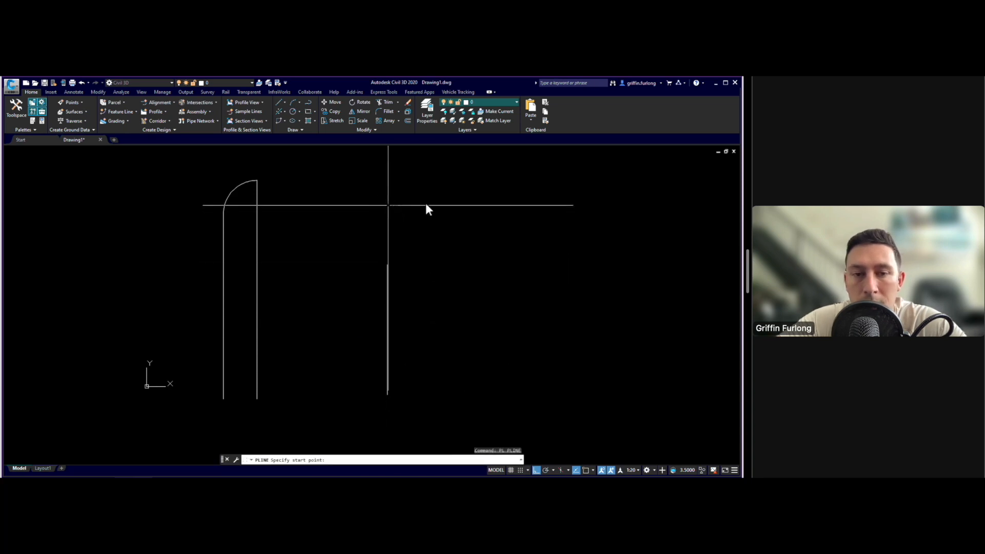
pyautogui.click(389, 206)
pyautogui.click(573, 205)
pyautogui.press('Escape')
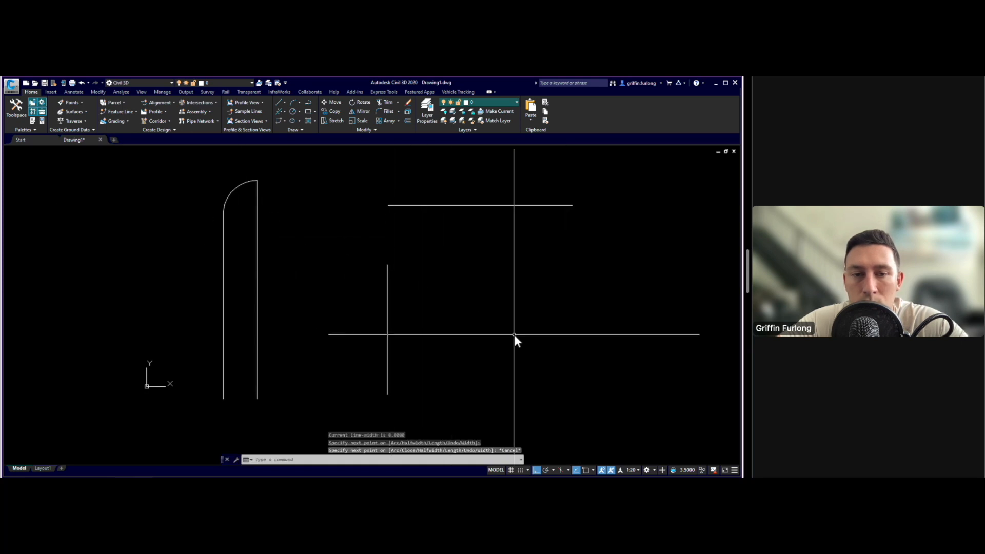
# - Draw a circle with the tangent-tangent-radius option, tangent to the new vertical and horizontal polylines, with a radius of 50
pyautogui.write('circ')
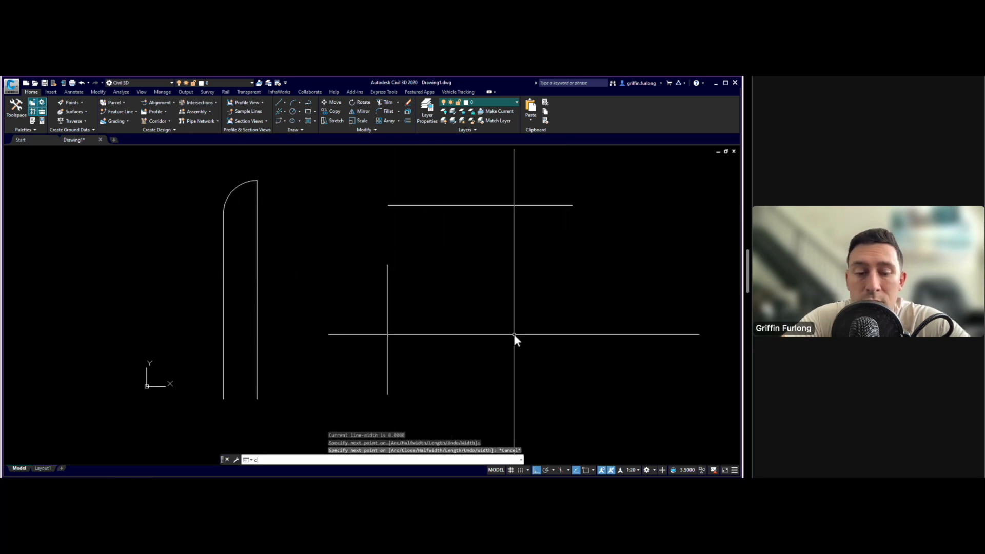
pyautogui.press('Return')
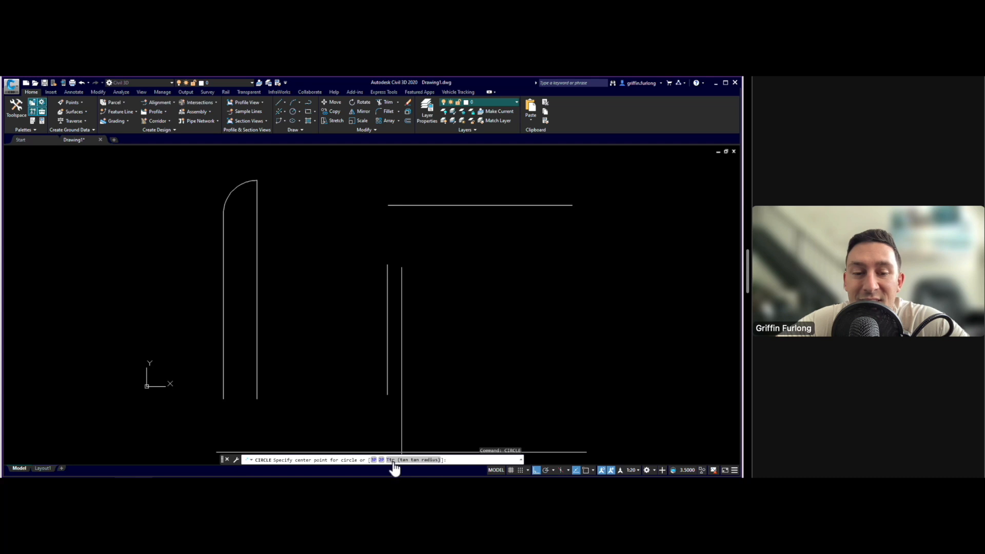
pyautogui.click(410, 461)
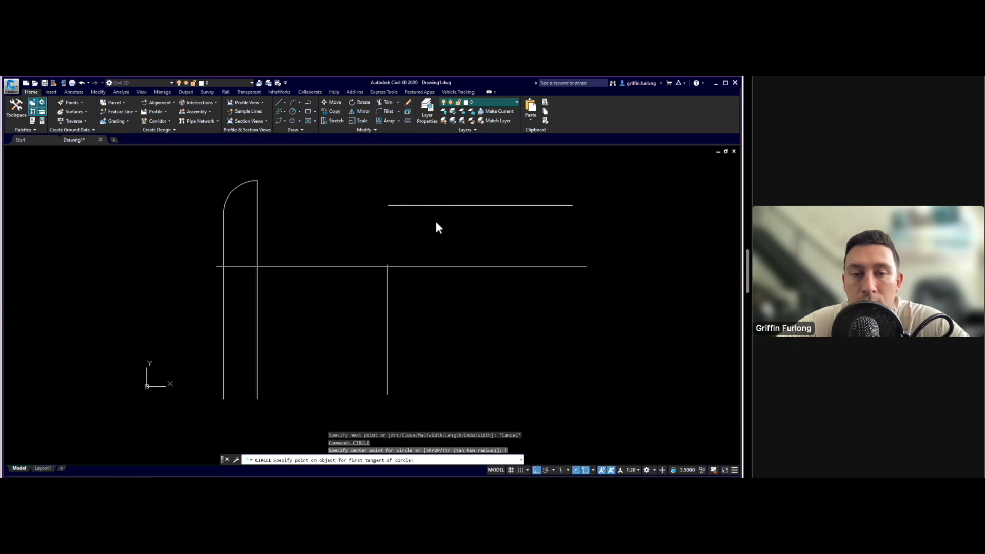
pyautogui.click(387, 296)
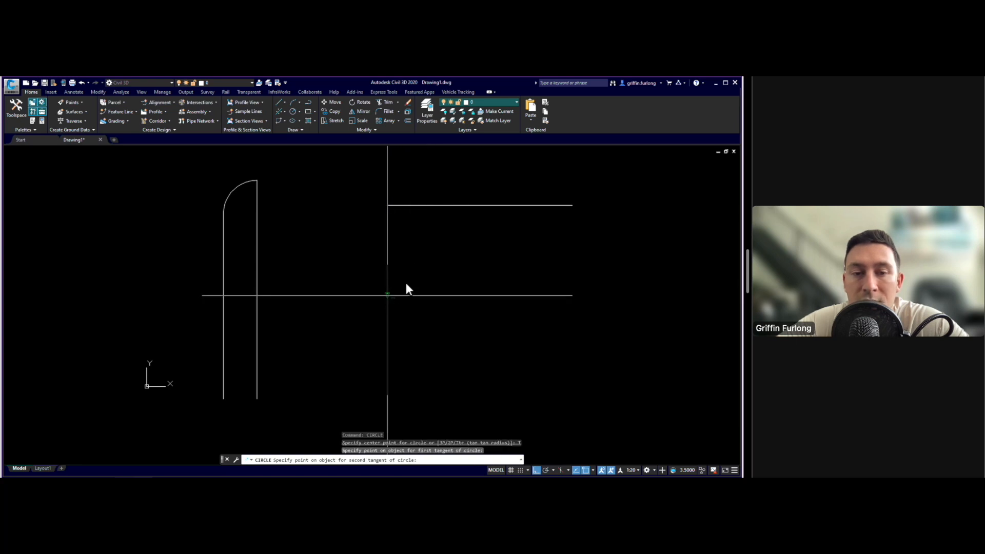
pyautogui.click(468, 205)
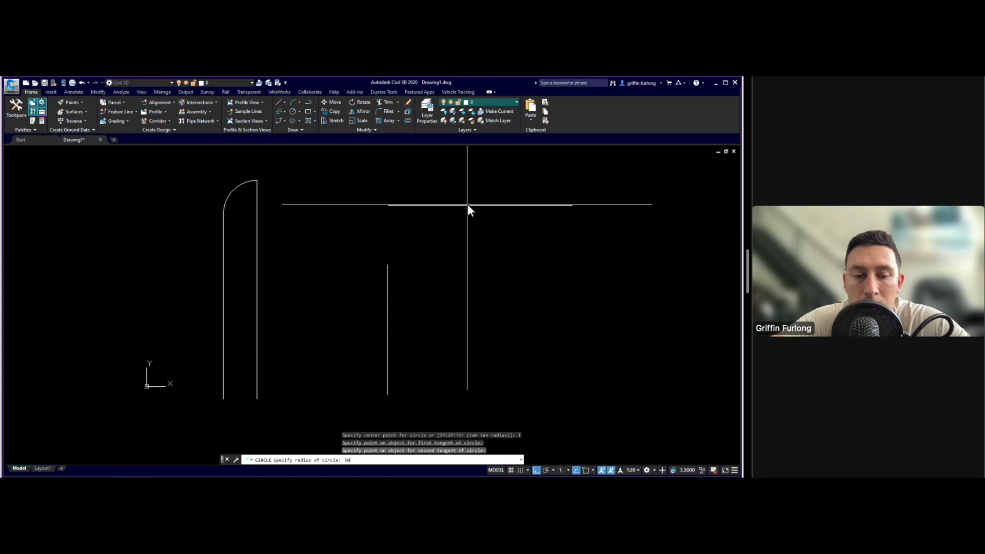
pyautogui.press('Return')
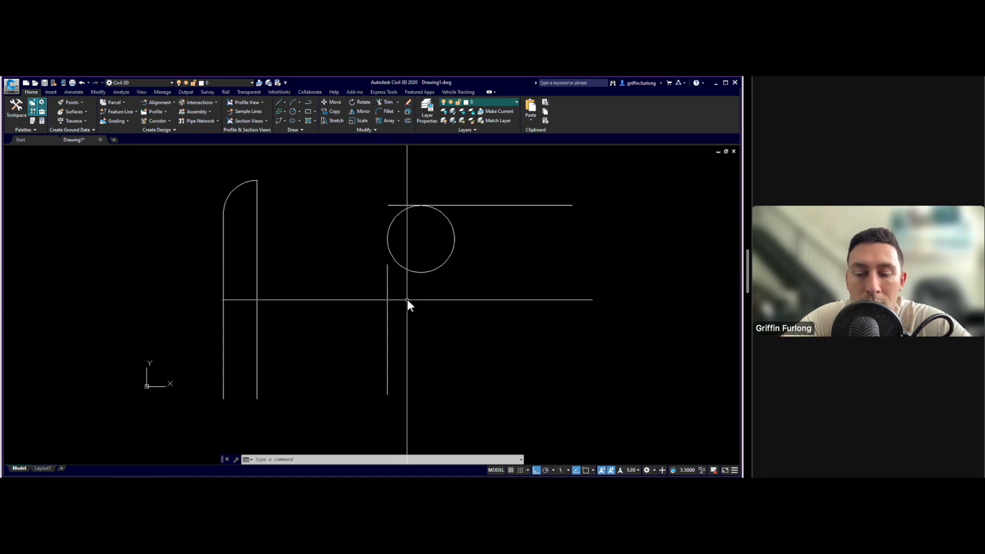
# - Lengthen the upper end of the new vertical polyline in repeated delta increments of 10 until it passes the circle's tangent point
pyautogui.write('LENGT')
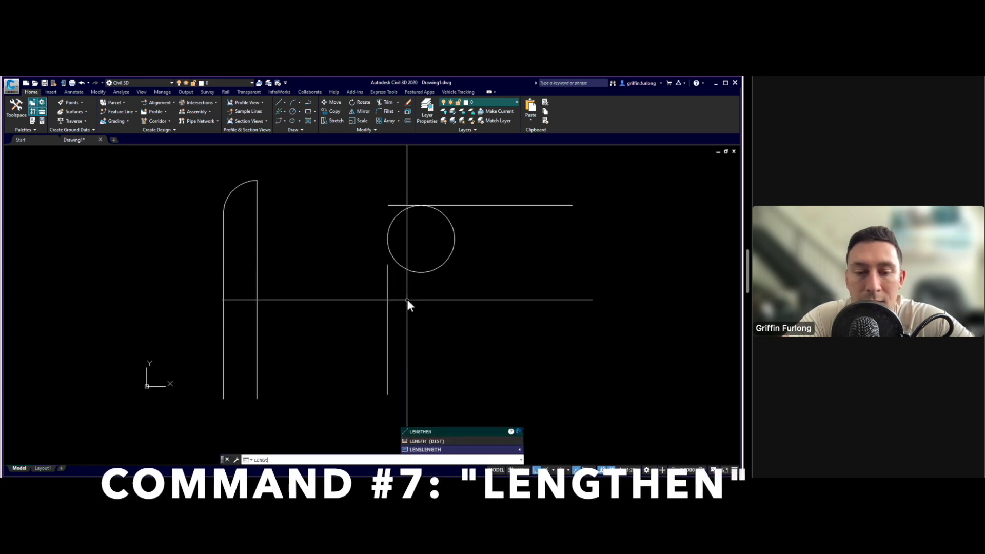
pyautogui.press('Return')
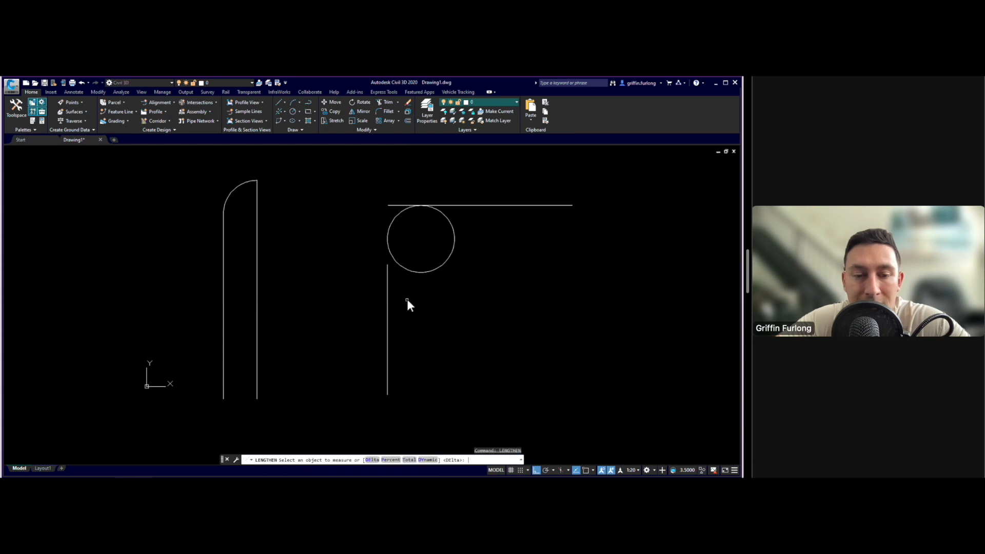
pyautogui.click(372, 460)
pyautogui.write('10')
pyautogui.press('Return')
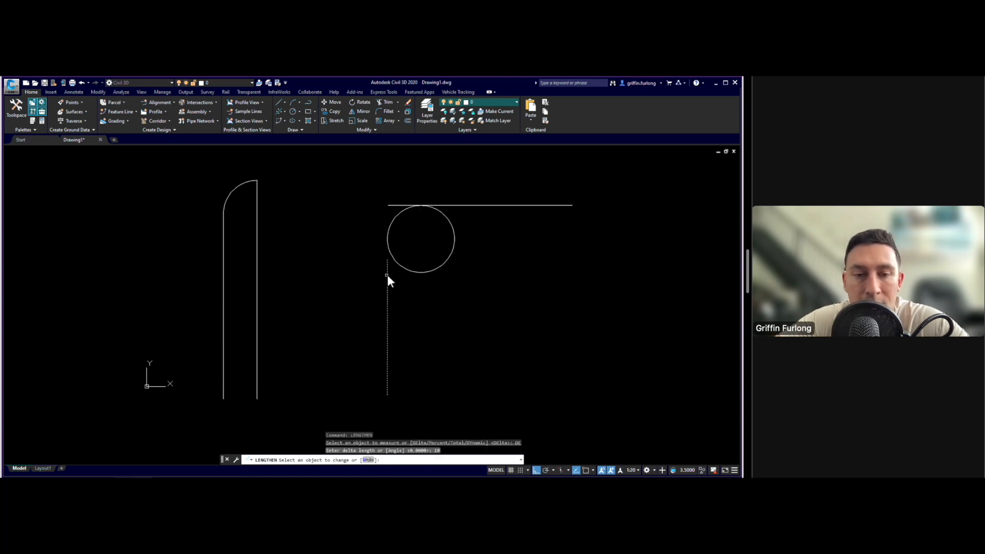
pyautogui.click(386, 275)
pyautogui.click(388, 267)
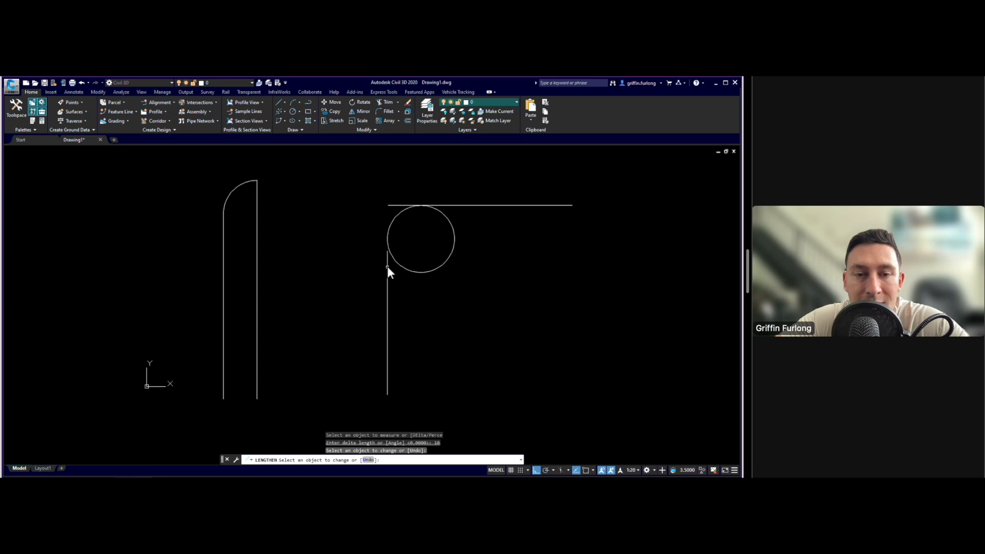
pyautogui.click(387, 267)
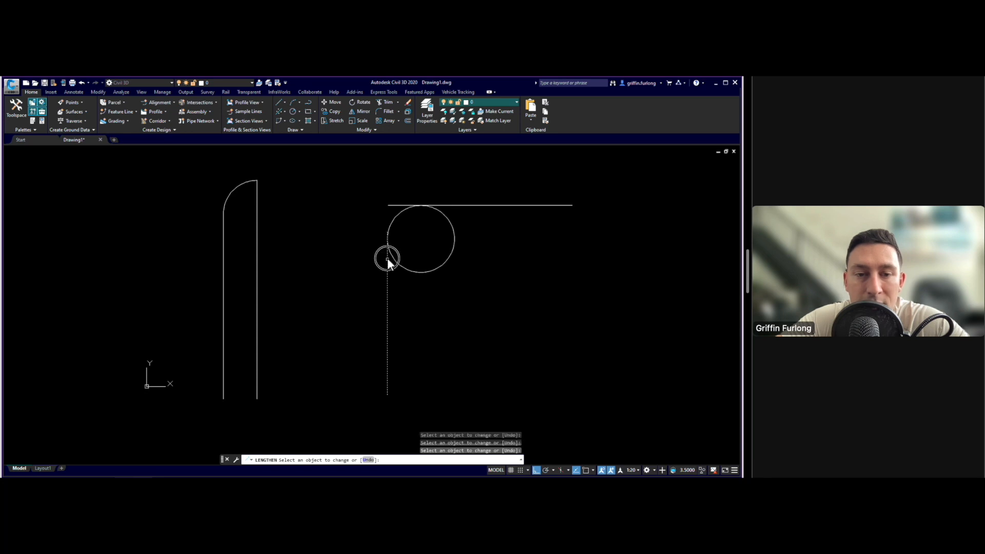
pyautogui.click(387, 254)
pyautogui.click(387, 251)
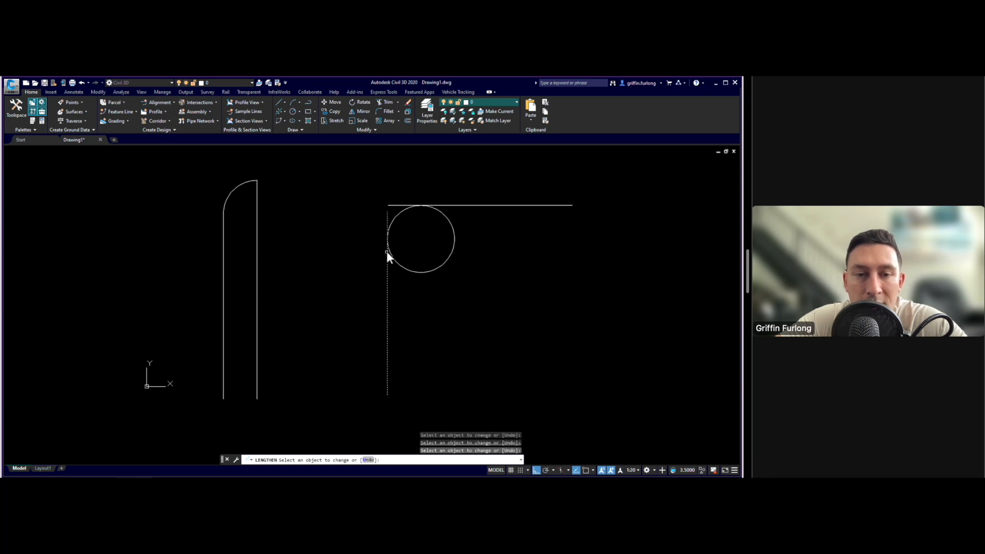
pyautogui.press('Escape')
# - Trim the circle and the overhanging line ends so only a rounded corner joins the vertical and horizontal polylines
pyautogui.scroll(6, 395, 223)
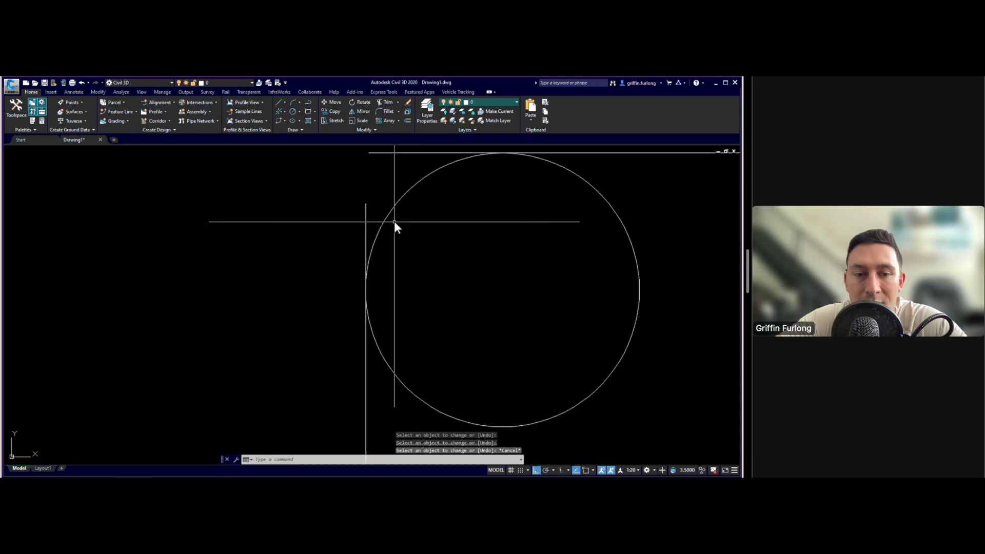
pyautogui.scroll(-4, 394, 222)
pyautogui.scroll(-2, 547, 244)
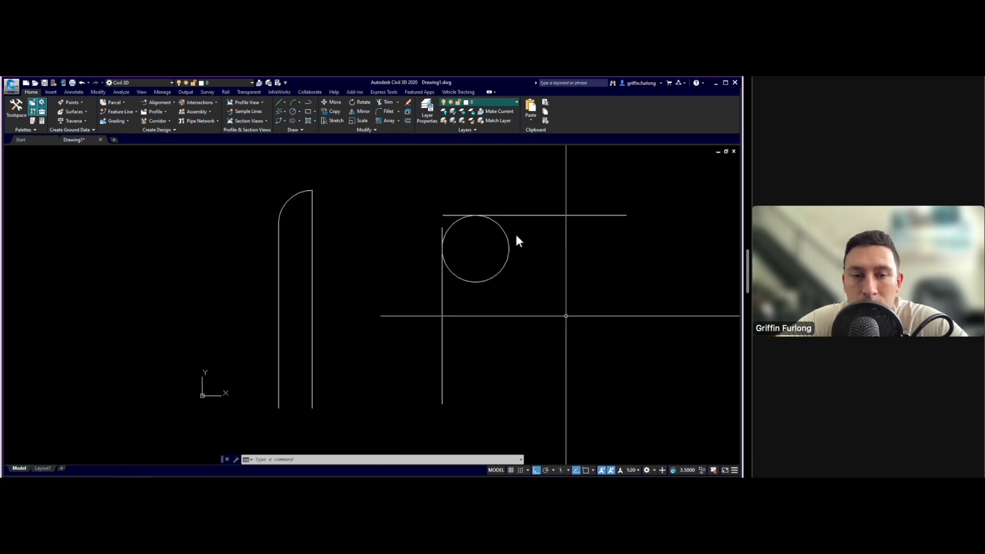
pyautogui.write('tr')
pyautogui.press('Return')
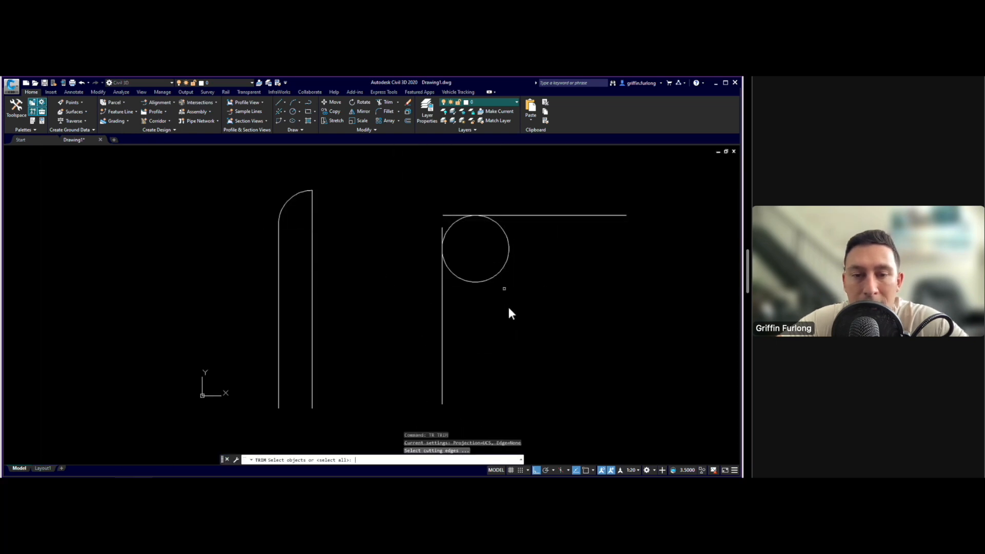
pyautogui.click(527, 309)
pyautogui.click(401, 204)
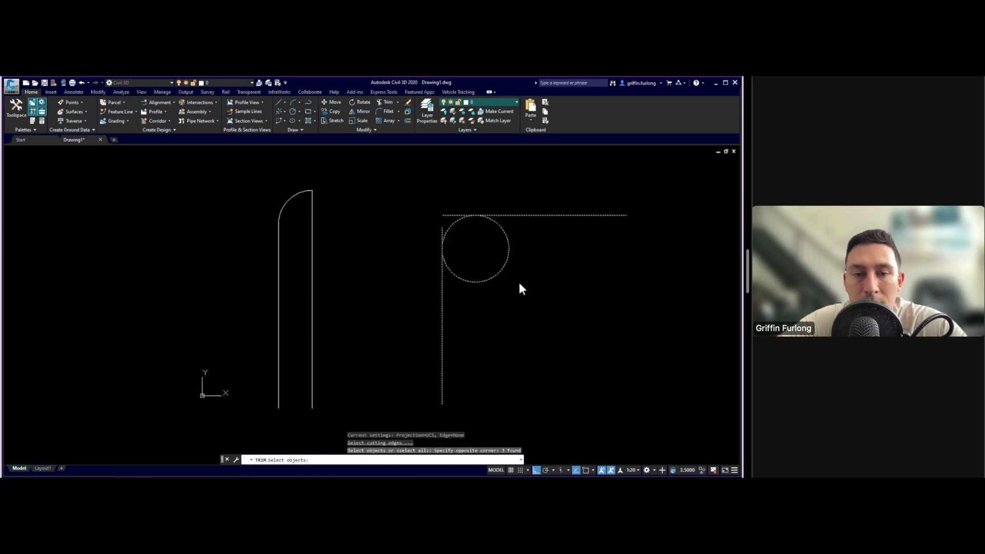
pyautogui.click(489, 260)
pyautogui.press('Return')
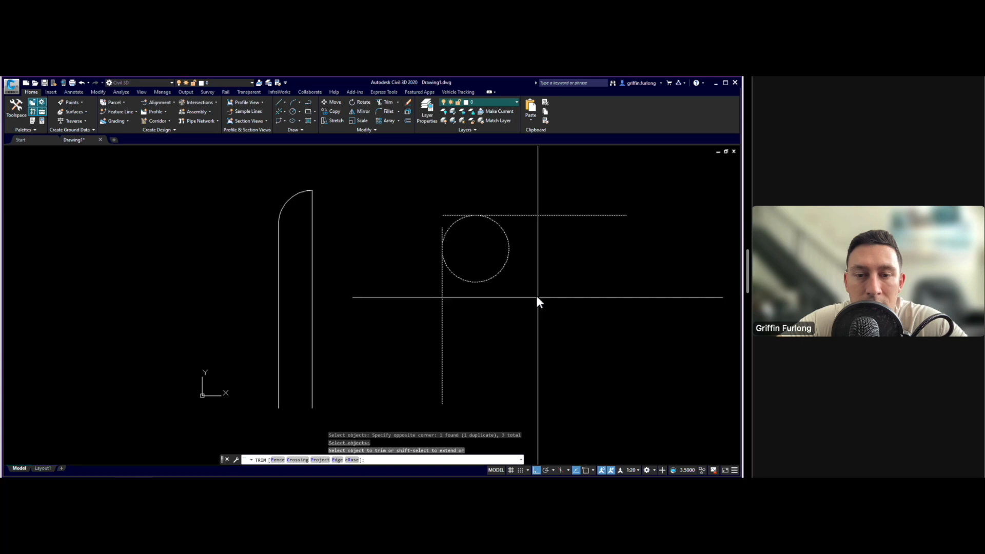
pyautogui.click(537, 296)
pyautogui.click(488, 254)
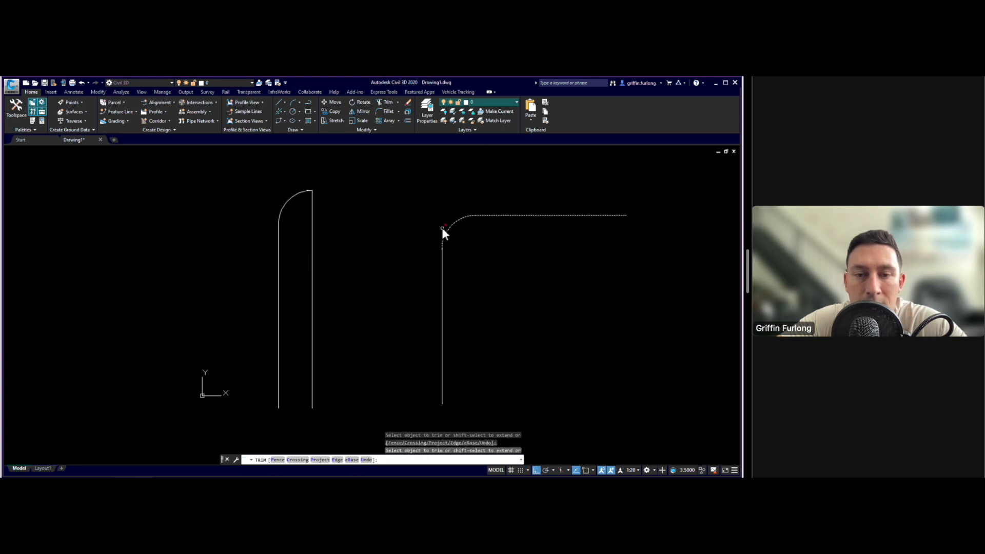
pyautogui.press('Escape')
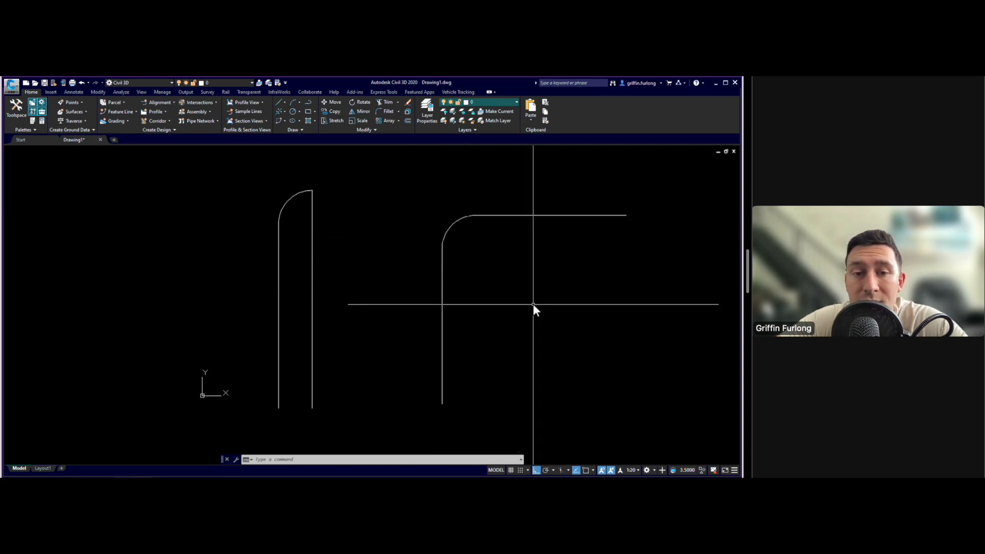
# - Select the vertical polyline below the new rounded corner with a window selection, and clear the selection
pyautogui.click(612, 372)
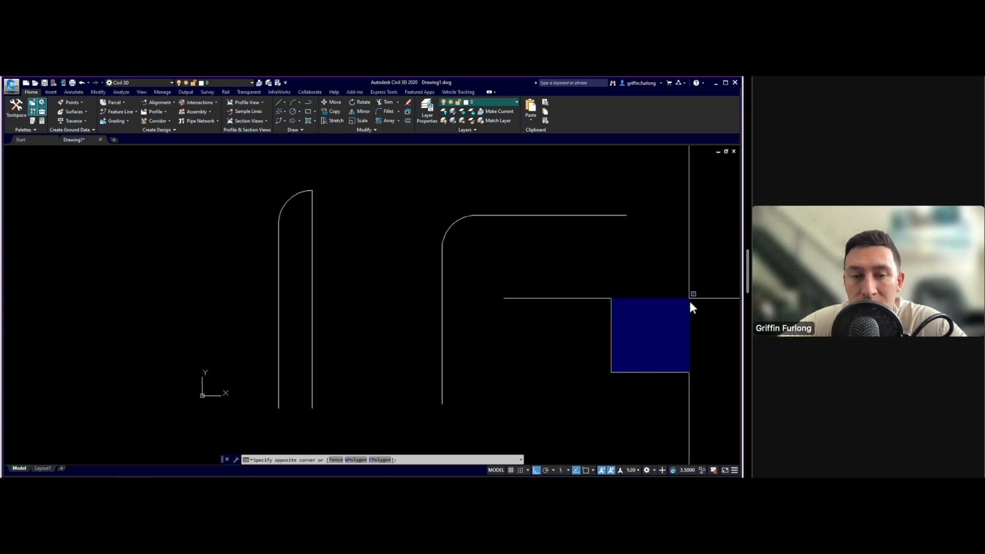
pyautogui.press('Escape')
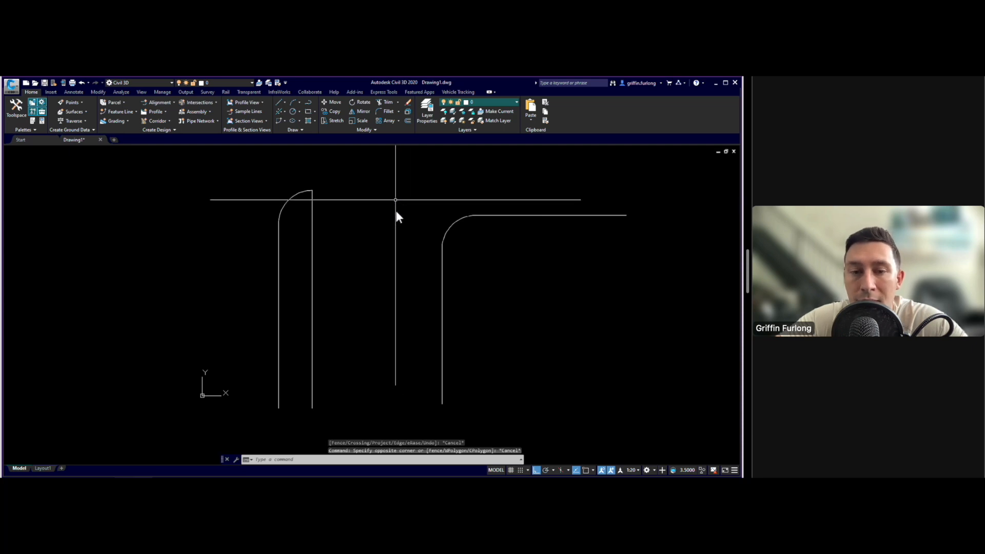
pyautogui.click(383, 232)
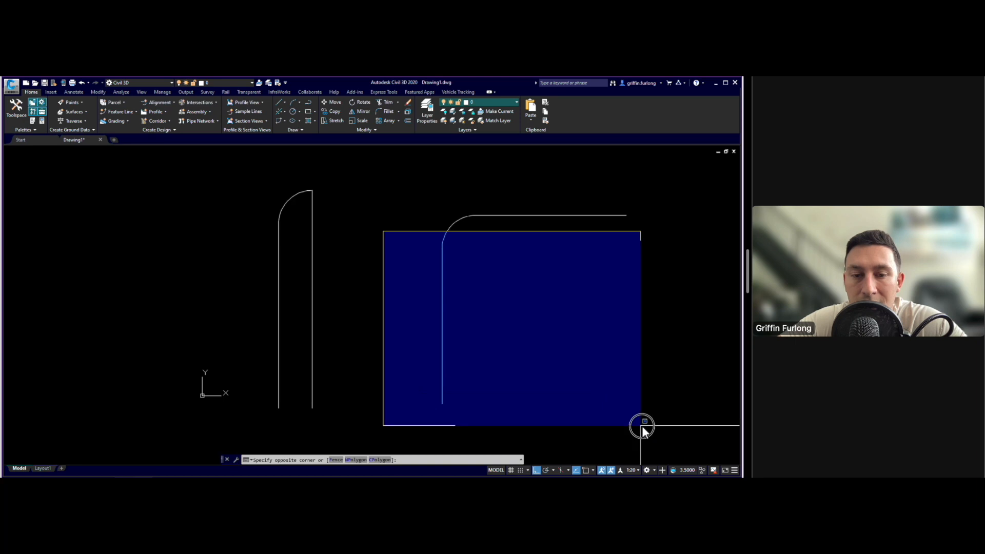
pyautogui.click(642, 425)
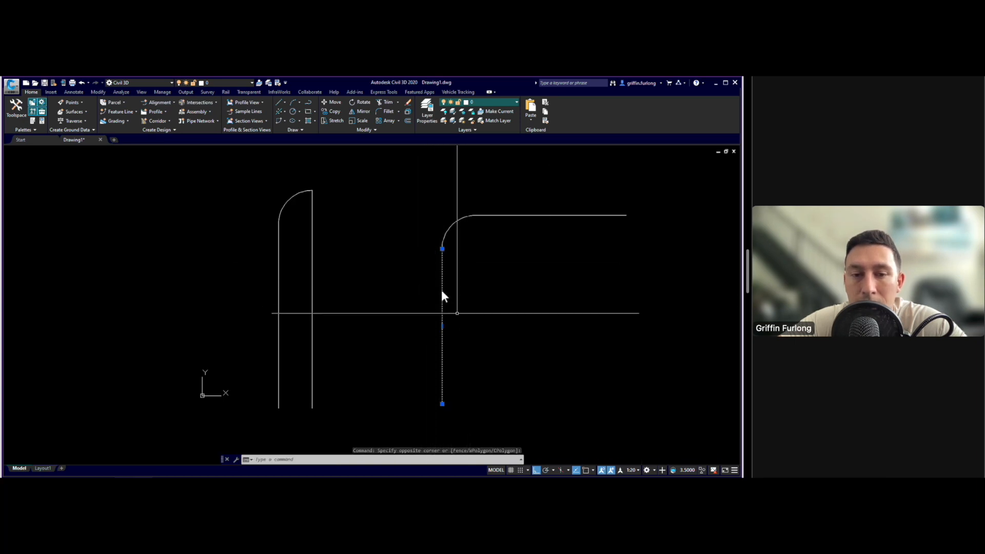
pyautogui.press('Escape')
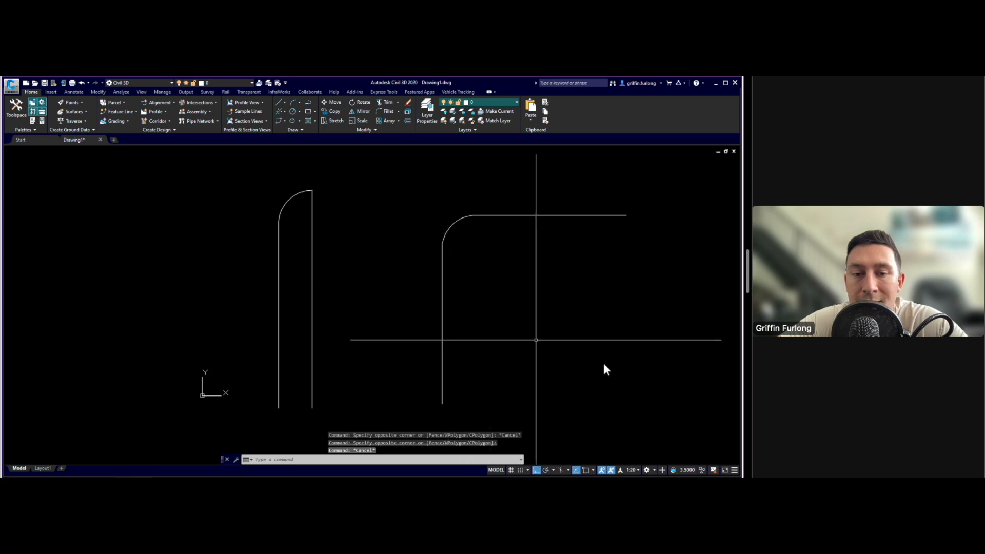
# - Select both polylines and the rounded corner between them with a crossing selection, and clear the selection
pyautogui.click(647, 380)
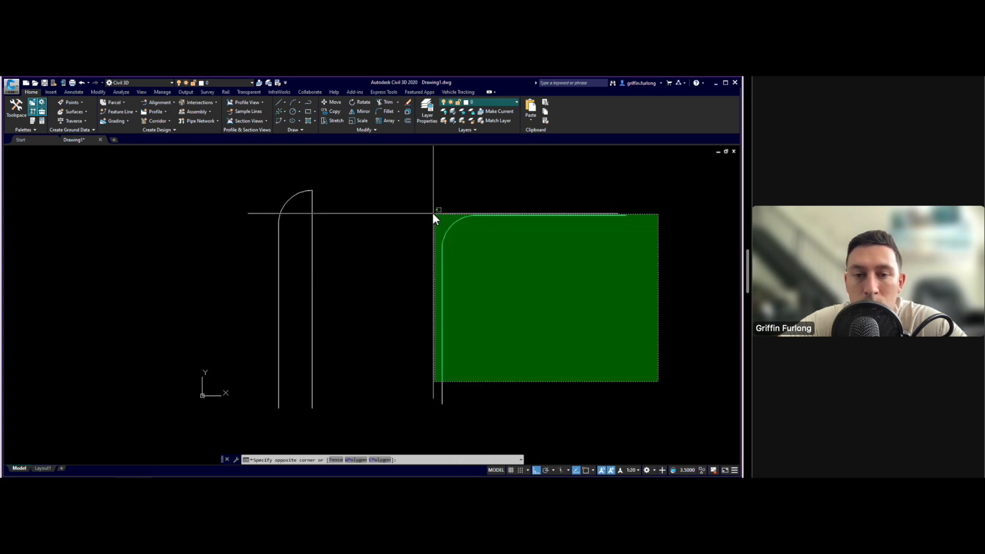
pyautogui.click(426, 203)
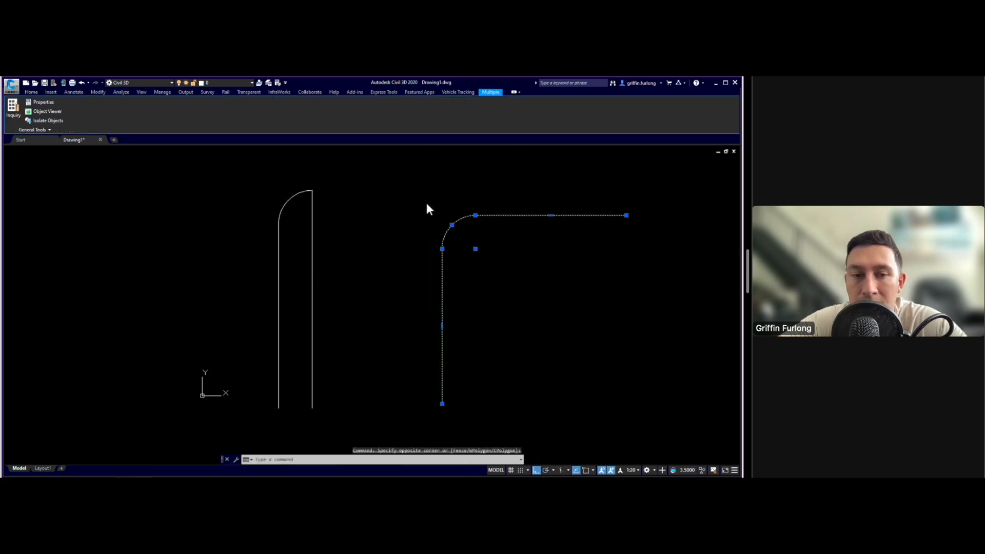
pyautogui.press('Escape')
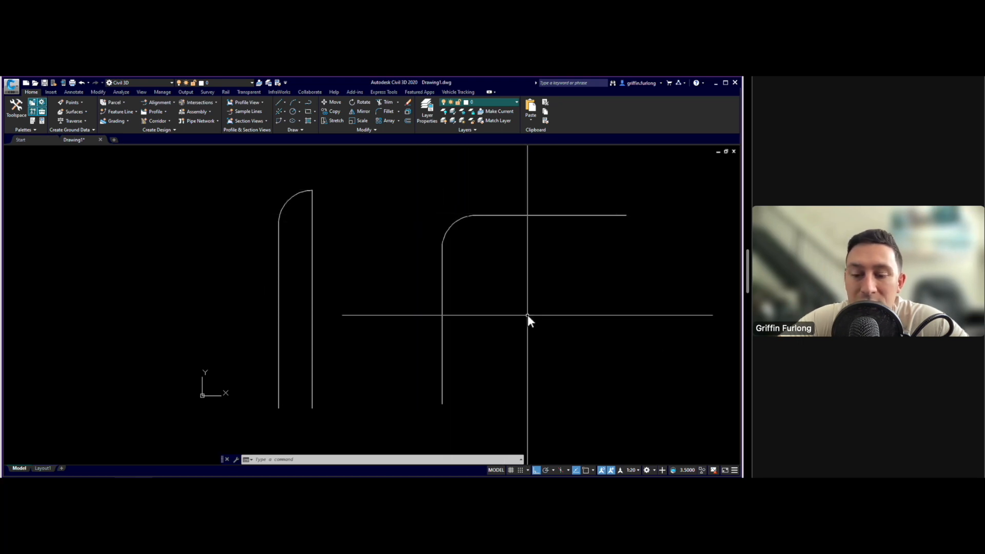
# - Start a polyline in the empty space beside the rounded corner shape and draw its first segment vertically upward
pyautogui.write('pan')
pyautogui.press('Return')
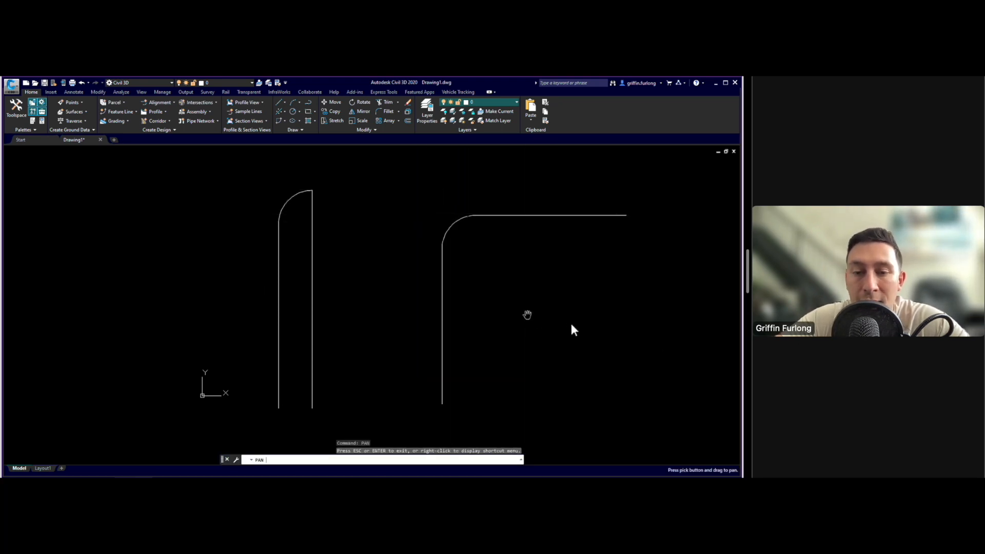
pyautogui.moveTo(575, 328)
pyautogui.mouseDown()
pyautogui.moveTo(391, 303)
pyautogui.moveTo(358, 315)
pyautogui.mouseUp()
pyautogui.press('Escape')
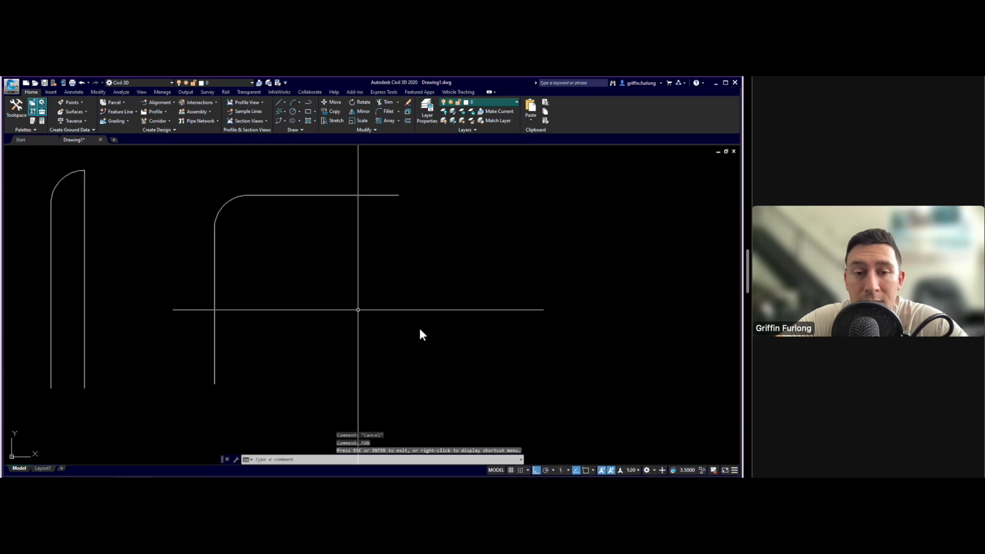
pyautogui.write('pl')
pyautogui.press('Return')
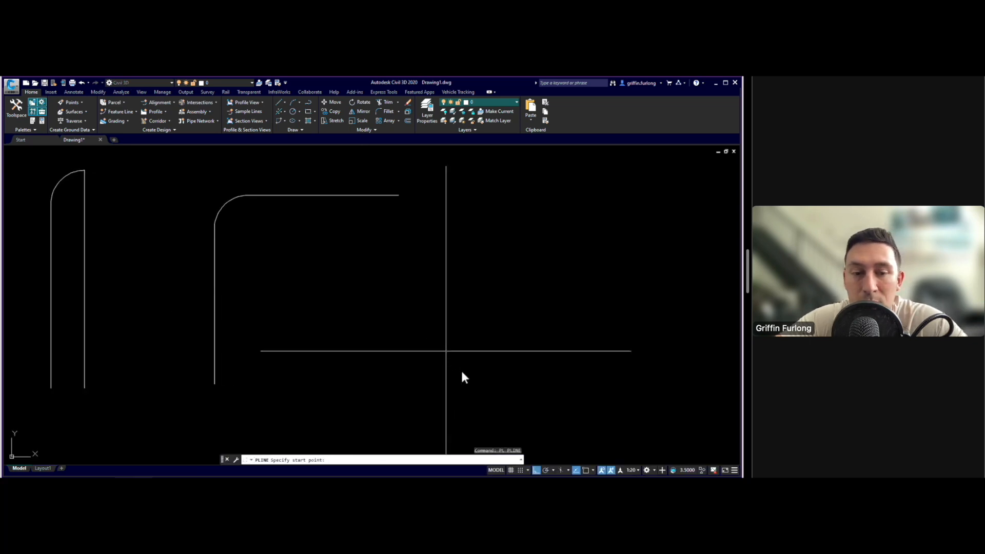
pyautogui.click(466, 375)
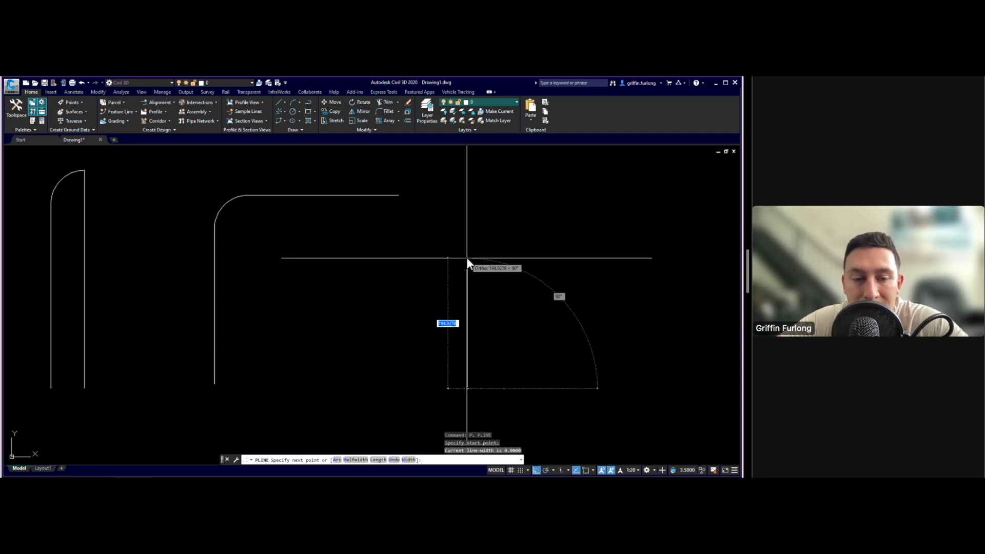
pyautogui.click(497, 274)
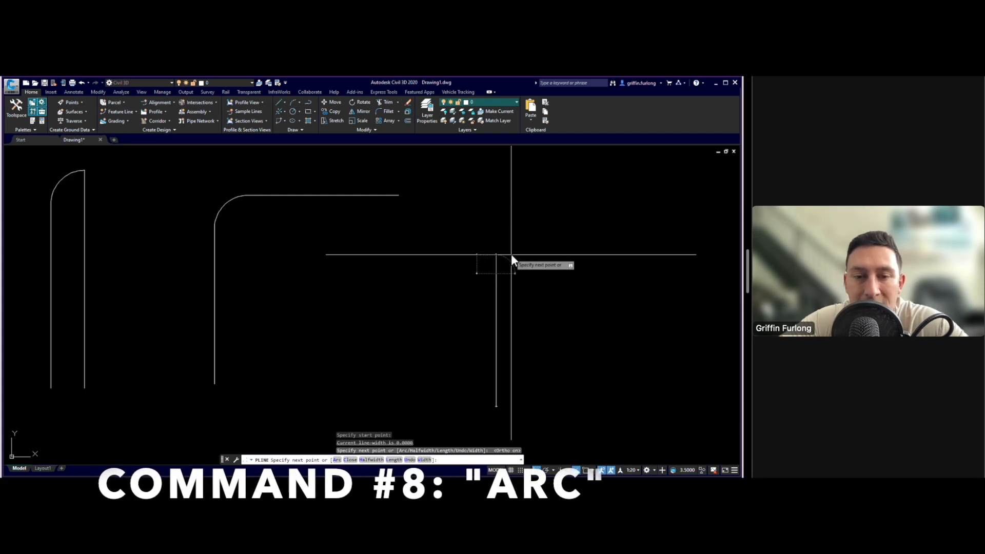
# - Continue the polyline with the Arc option and Ortho off, adding connected arcs that loop around clockwise to below its start point
pyautogui.write('a')
pyautogui.press('Return')
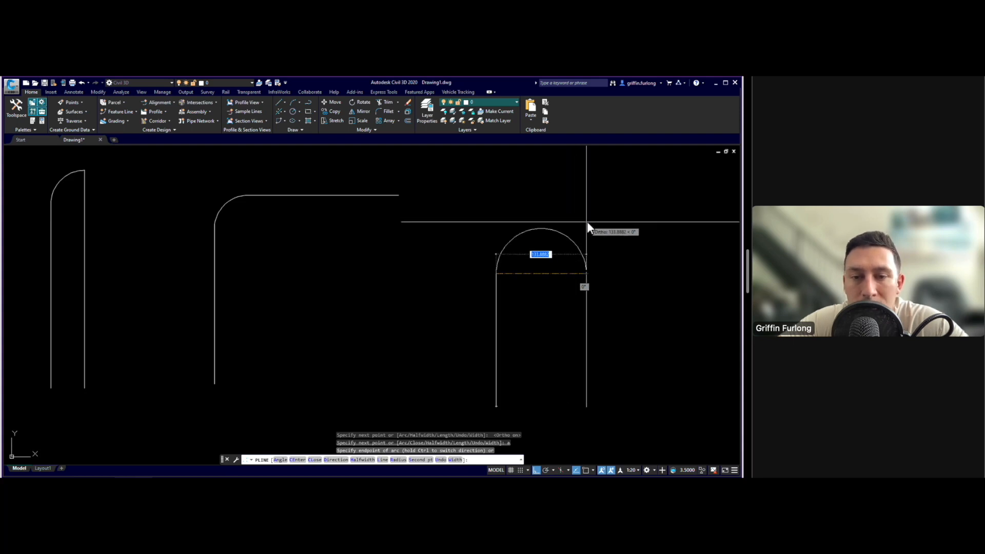
pyautogui.click(536, 470)
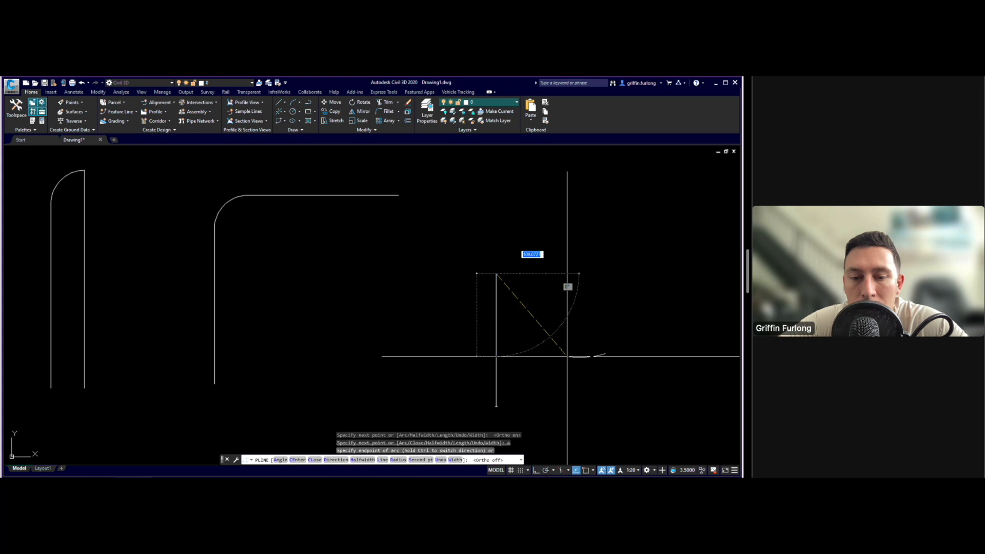
pyautogui.click(573, 194)
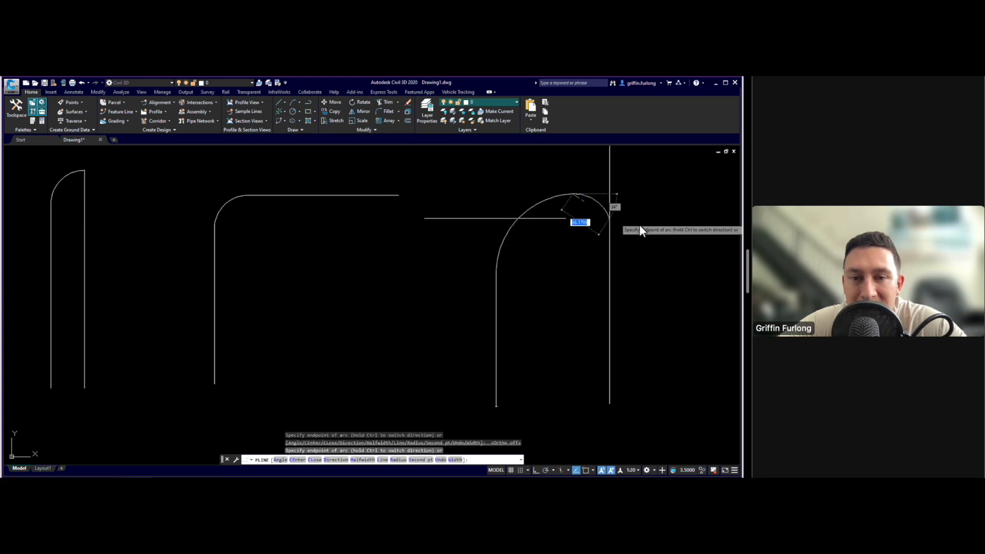
pyautogui.click(658, 249)
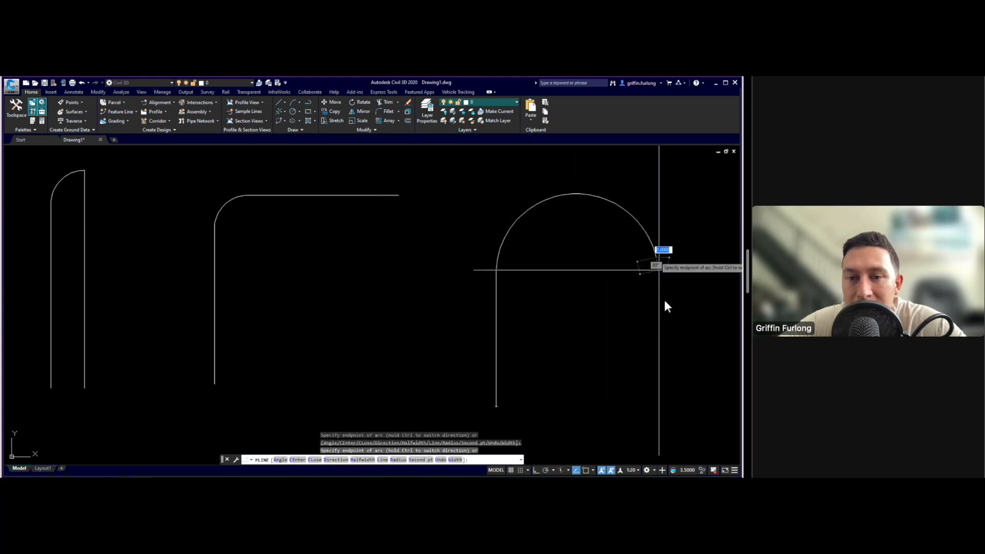
pyautogui.click(699, 315)
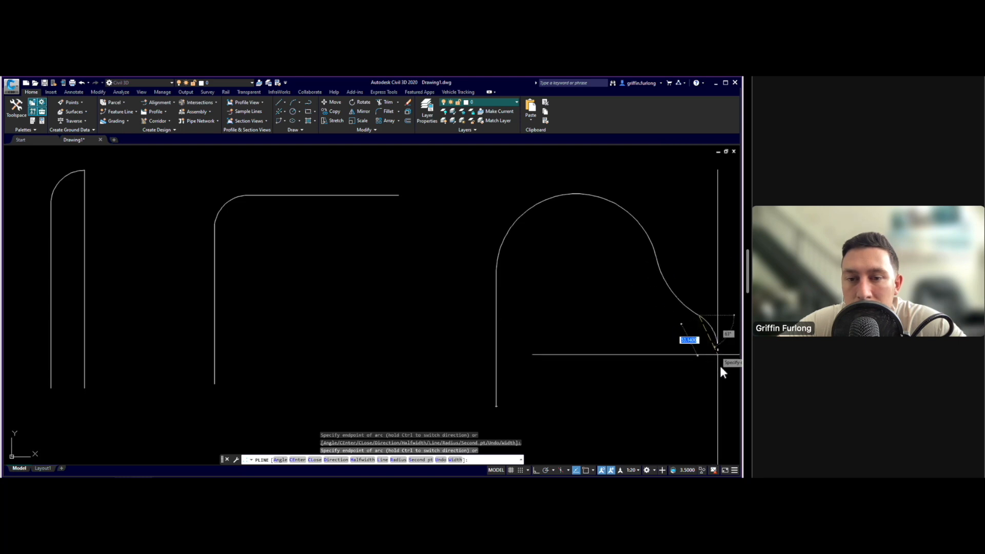
pyautogui.click(713, 393)
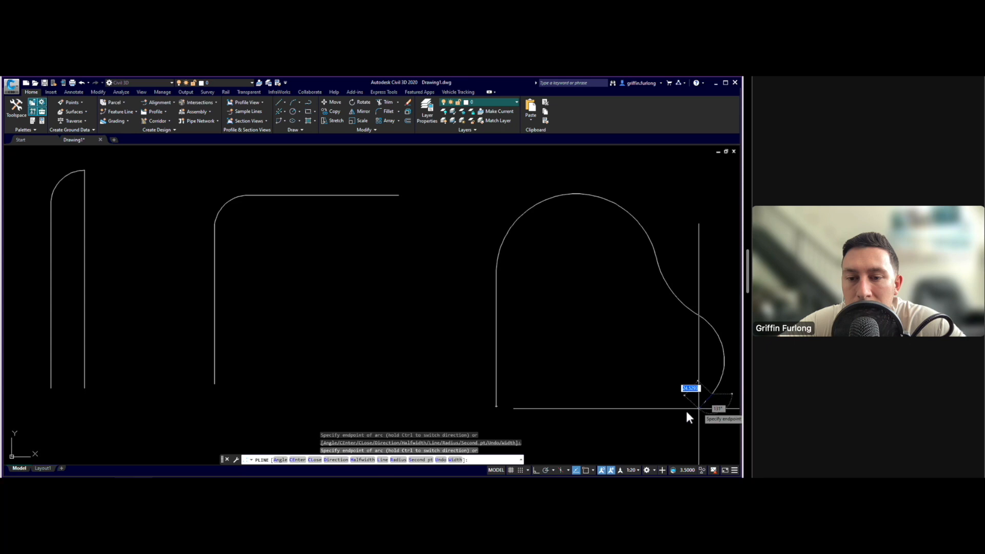
pyautogui.click(648, 420)
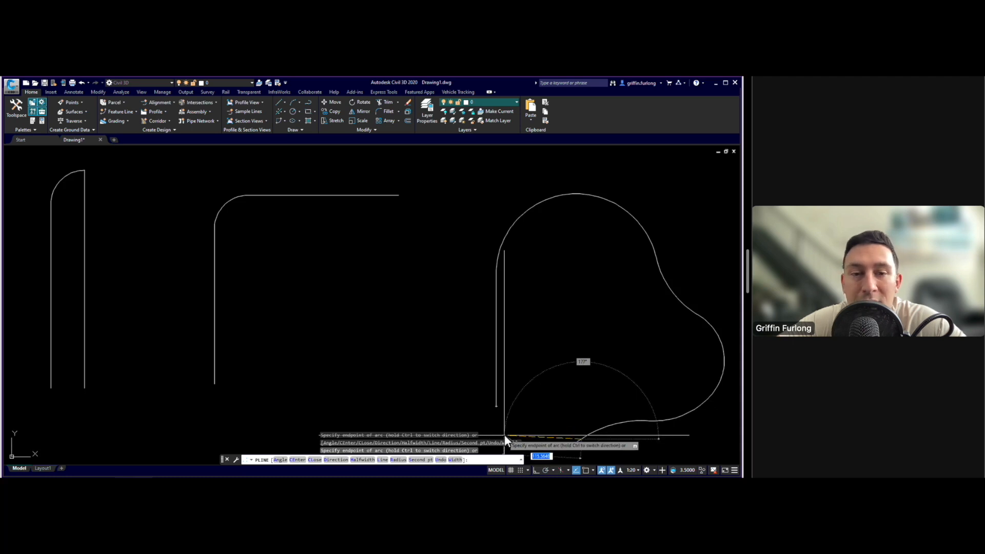
pyautogui.click(485, 416)
pyautogui.press('Escape')
pyautogui.press('Escape')
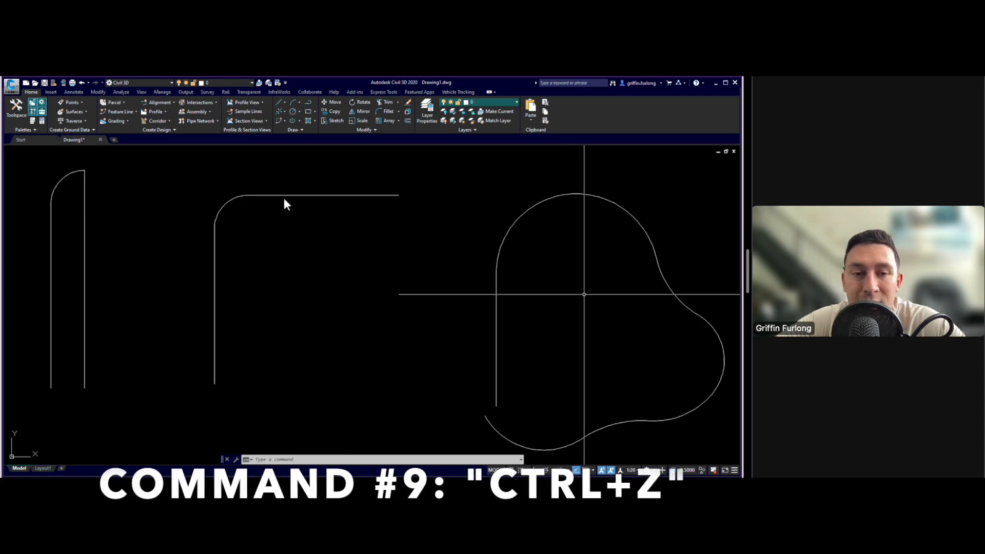
# - Undo the curved polyline and all the earlier drawing commands until the drawing is empty
pyautogui.hotkey('ctrl', 'z')
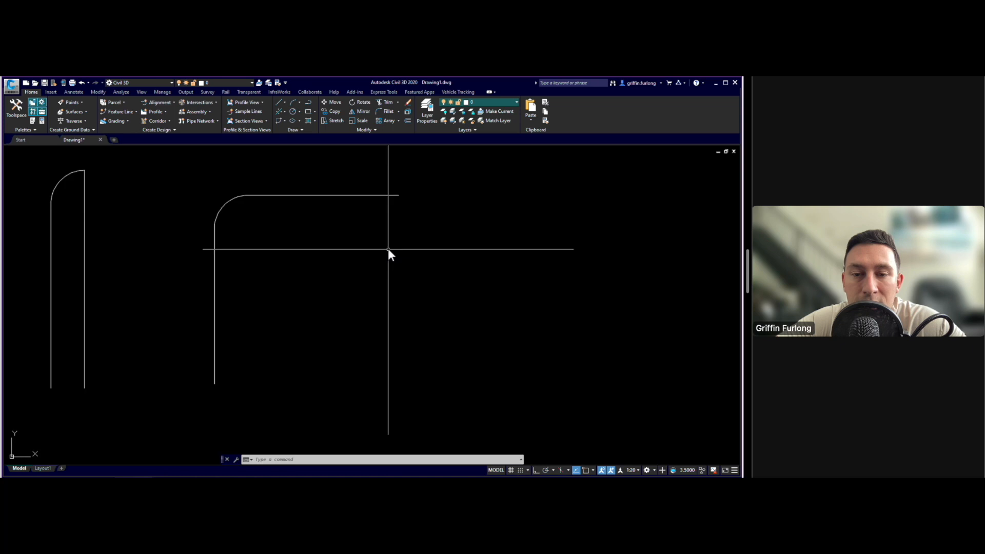
pyautogui.hotkey('ctrl', 'z')
pyautogui.hotkey('ctrl', 'z')
pyautogui.hotkey('ctrl', 'z')
pyautogui.hotkey('ctrl', 'z')
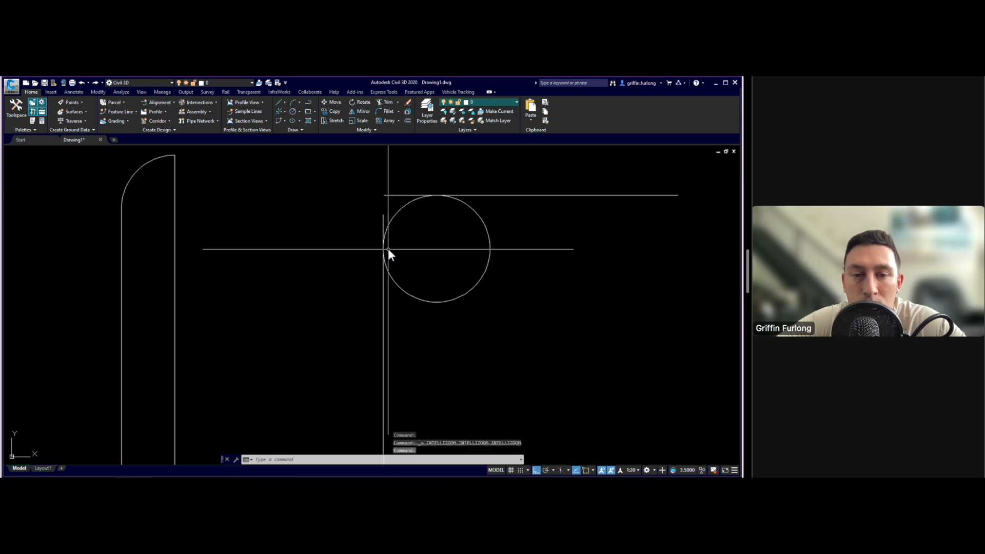
pyautogui.hotkey('ctrl', 'z')
pyautogui.hotkey('ctrl', 'z')
pyautogui.hotkey('ctrl', 'z')
pyautogui.hotkey('ctrl', 'z')
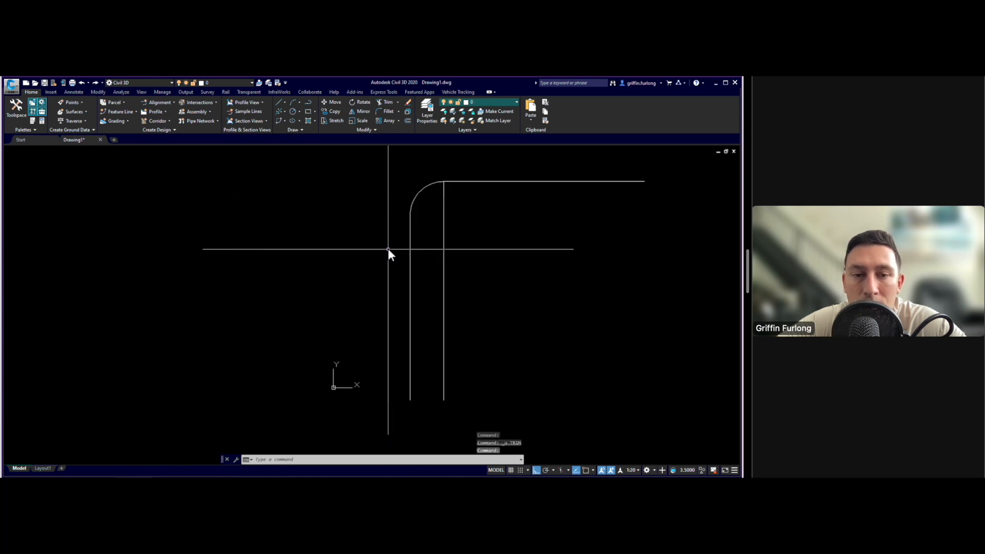
pyautogui.hotkey('ctrl', 'z')
pyautogui.hotkey('ctrl', 'z')
pyautogui.hotkey('ctrl', 'z')
pyautogui.hotkey('ctrl', 'z')
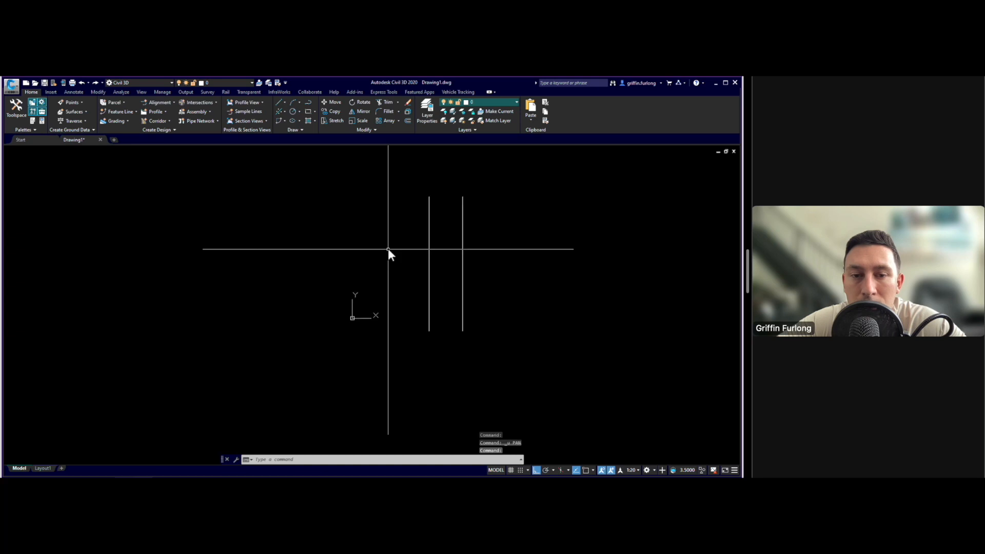
pyautogui.hotkey('ctrl', 'z')
pyautogui.hotkey('ctrl', 'z')
pyautogui.hotkey('ctrl', 'z')
pyautogui.hotkey('ctrl', 'z')
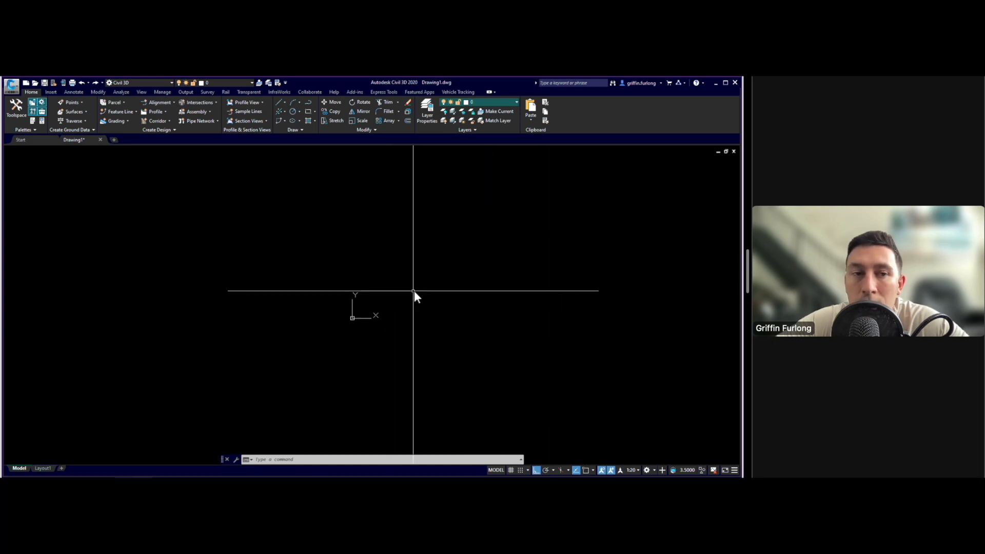
# - Examine the history list of commands that can be undone, and close it without undoing anything
pyautogui.moveTo(414, 290); pyautogui.dragTo(91, 88, button='middle')
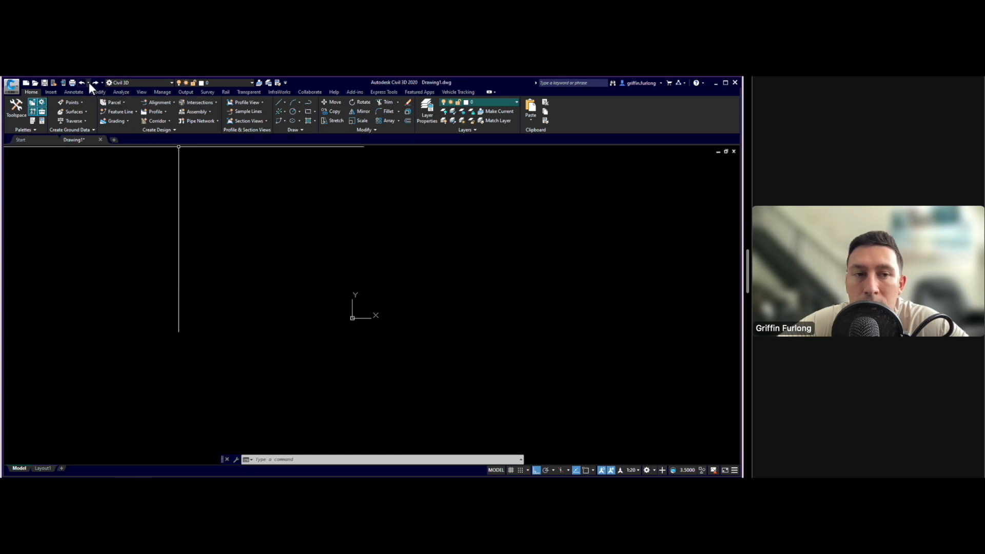
pyautogui.click(88, 83)
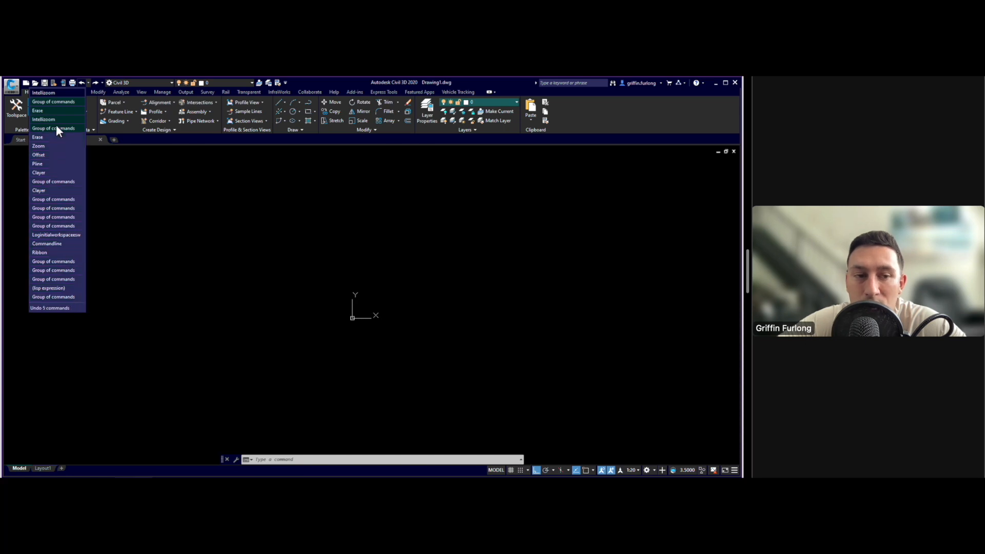
pyautogui.click(465, 300)
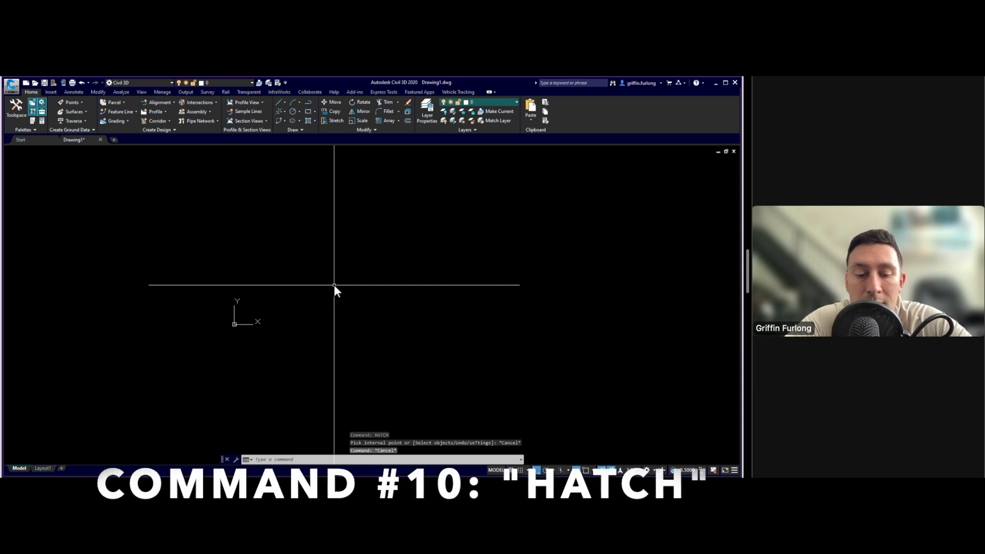
# - Draw a wide rectangle in the middle of the empty drawing by two opposite corner points
pyautogui.write('rect')
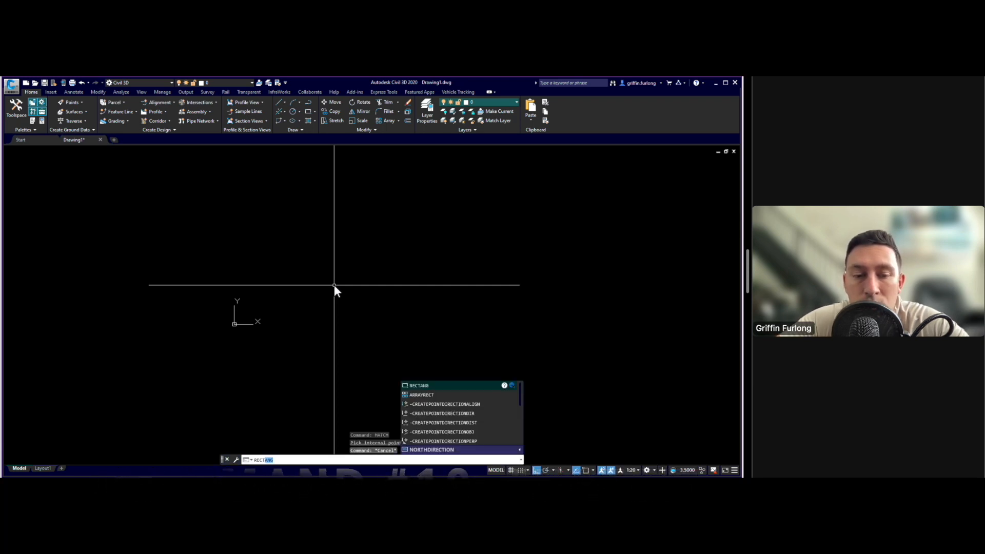
pyautogui.press('Return')
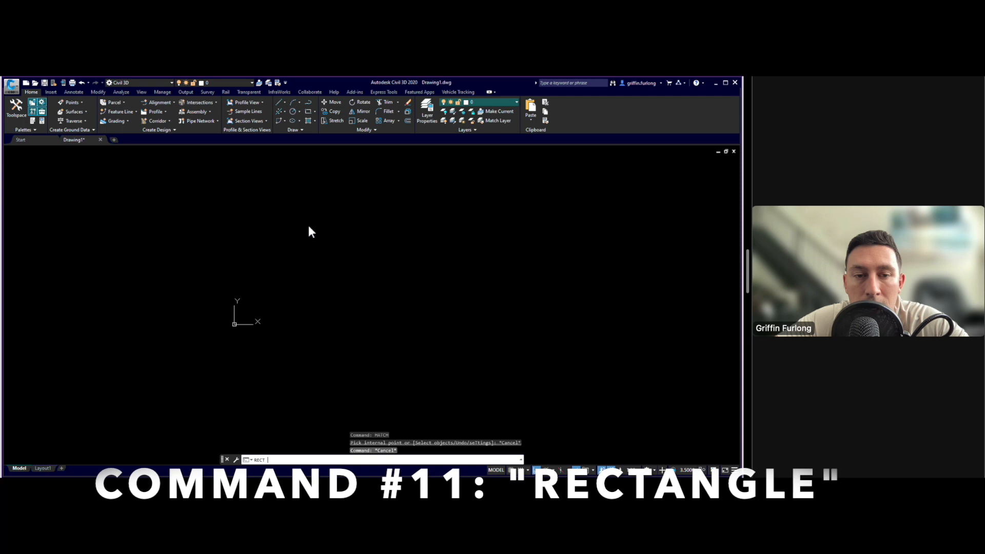
pyautogui.click(308, 225)
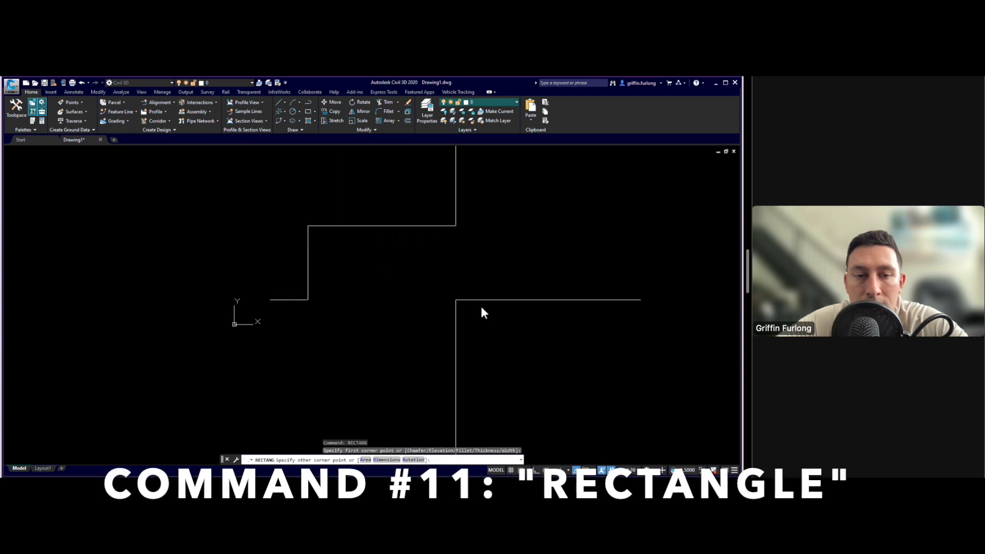
pyautogui.click(532, 329)
pyautogui.press('Escape')
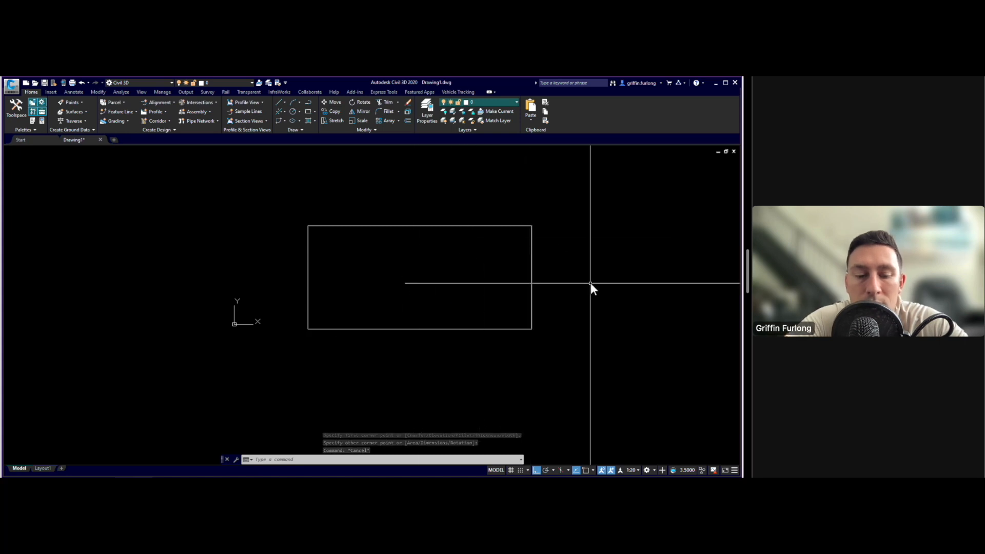
pyautogui.write('hatch')
pyautogui.press('Return')
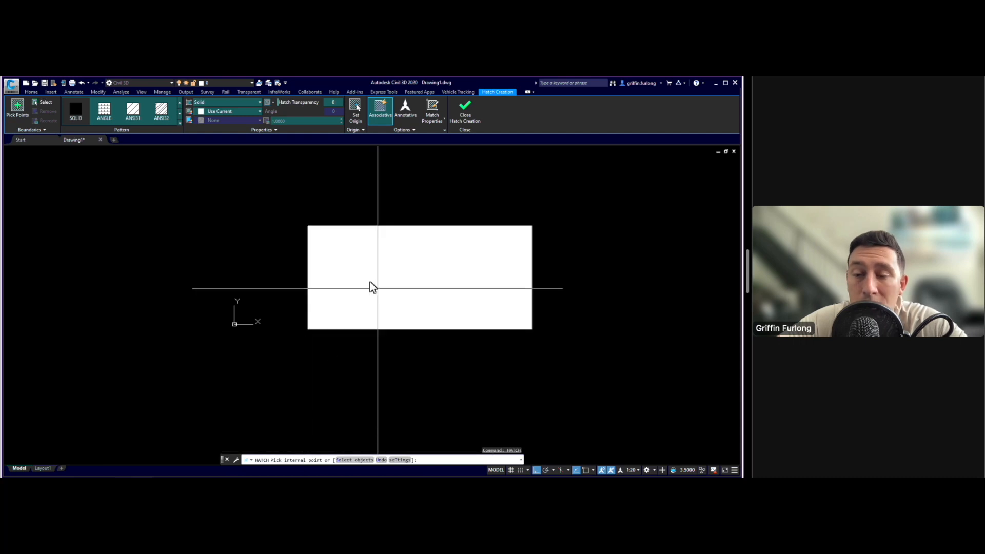
pyautogui.press('Escape')
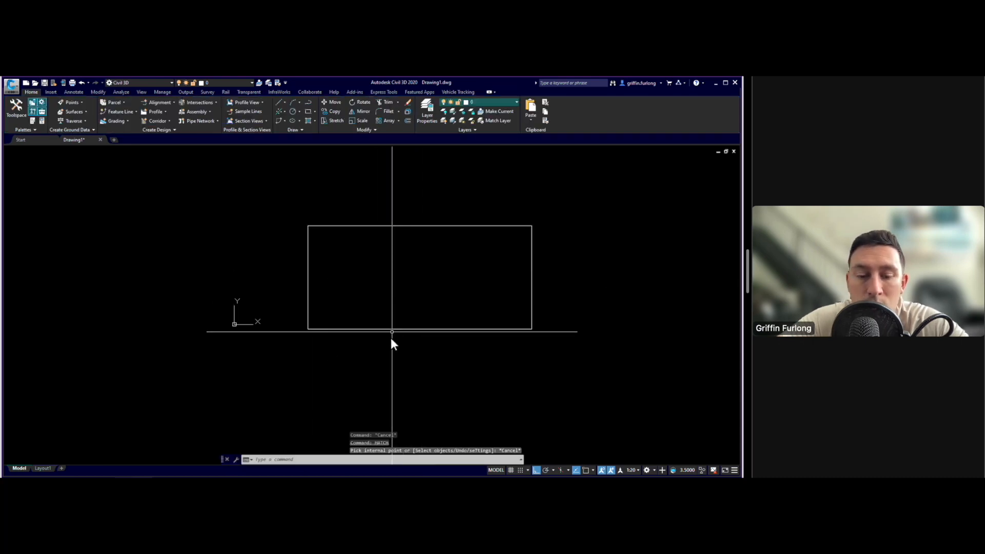
# - Hatch the rectangle with a solid fill, using the Select objects option to pick its outline as the boundary
pyautogui.write('hatch')
pyautogui.press('Return')
pyautogui.click(354, 460)
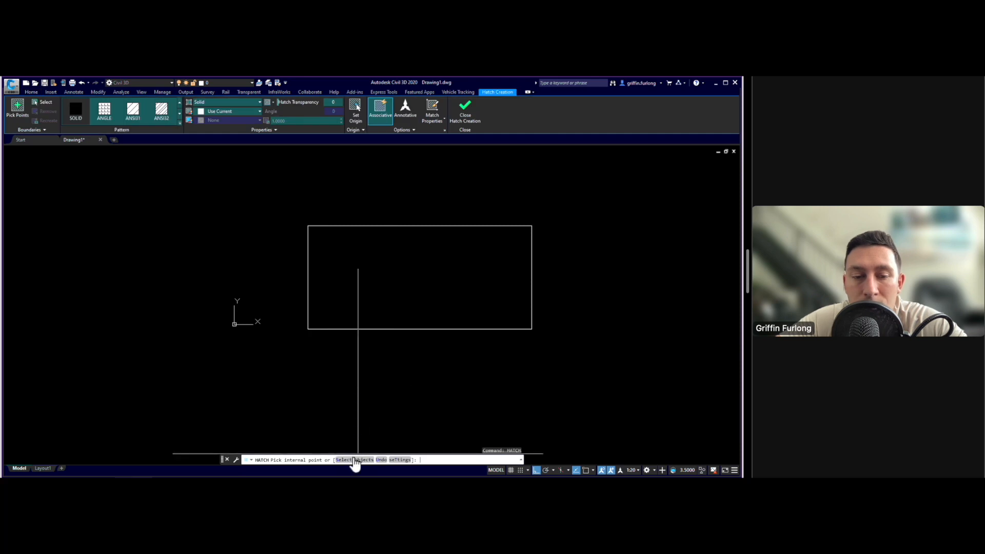
pyautogui.click(411, 329)
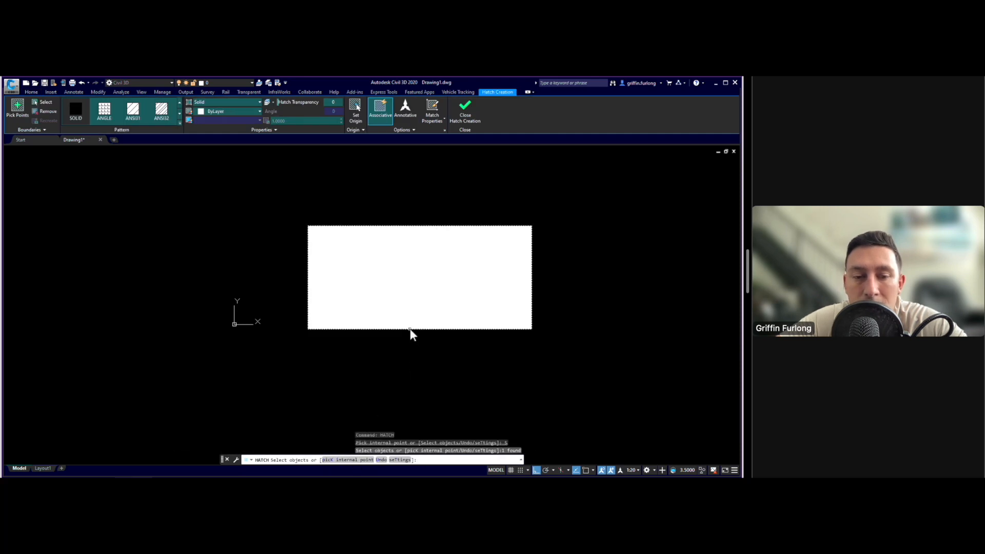
pyautogui.press('Escape')
# - Change the rectangle's solid hatch to the ANSI31 pattern and set the pattern scale to 50
pyautogui.click(422, 267)
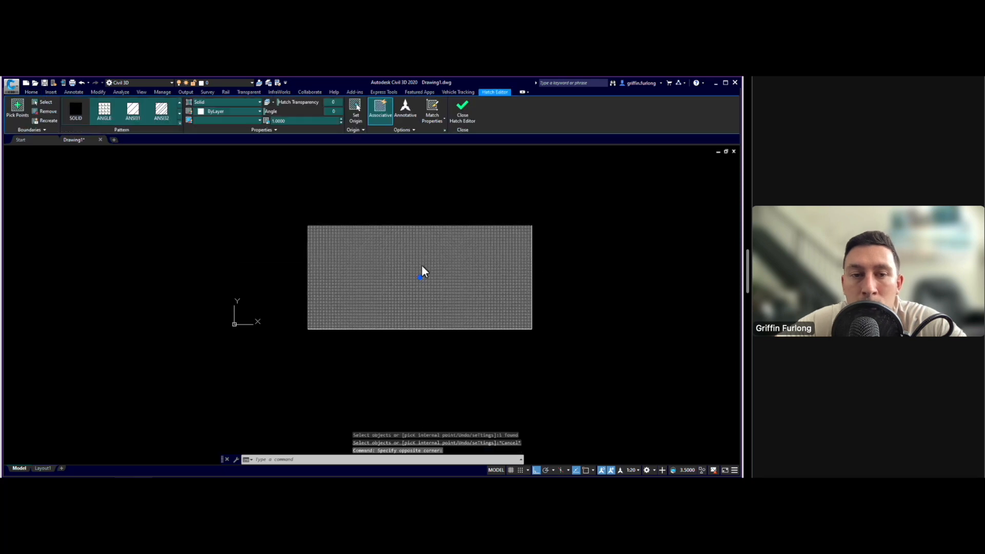
pyautogui.click(132, 113)
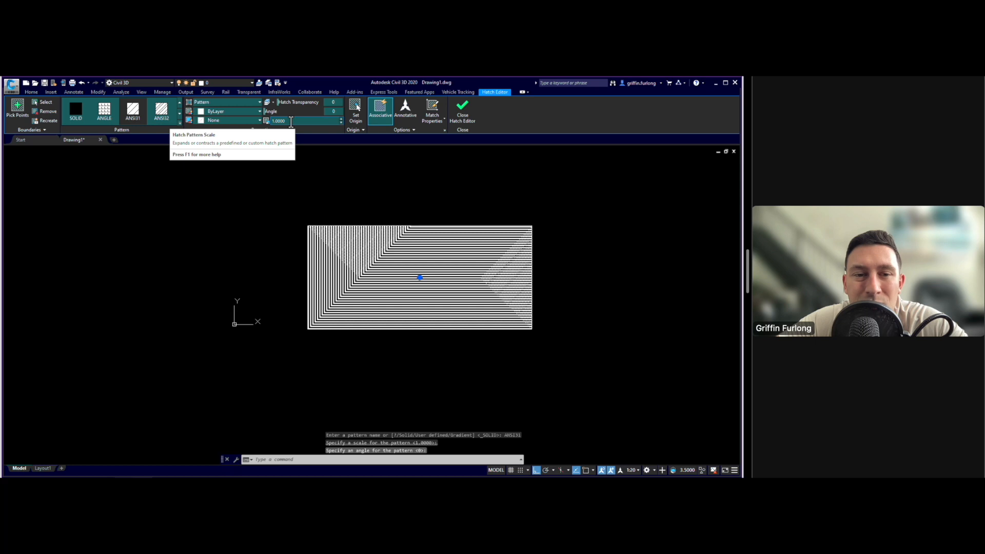
pyautogui.click(291, 121)
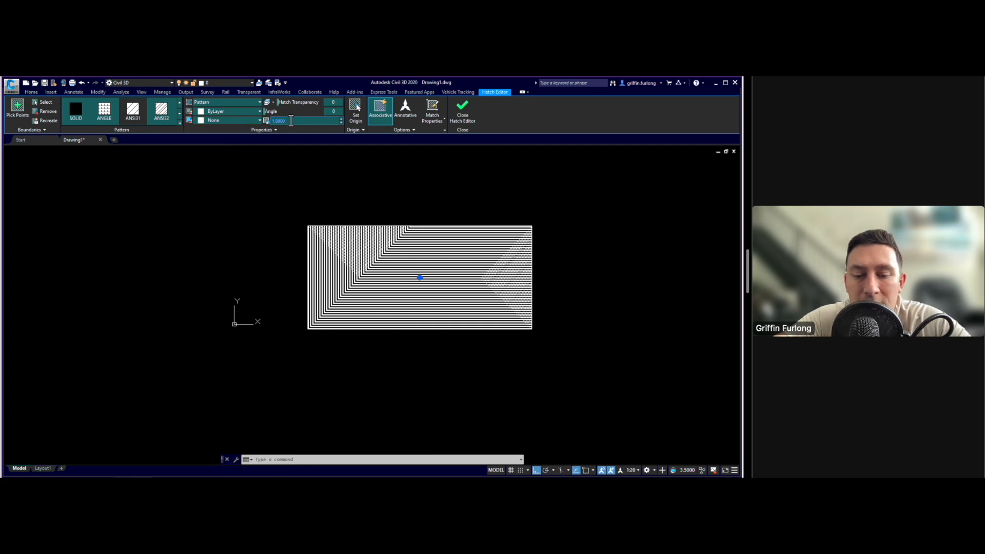
pyautogui.press('Return')
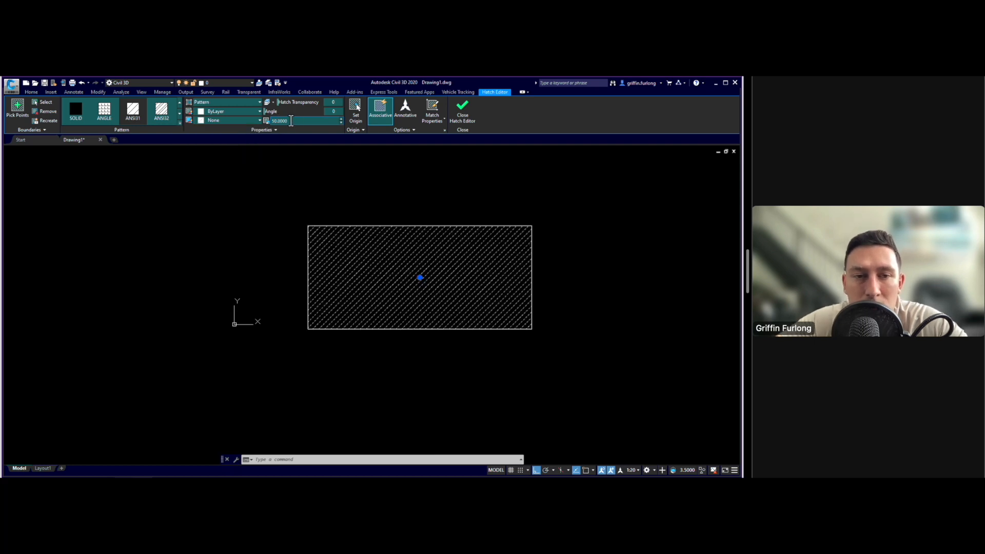
# - Set the rectangle hatch's pattern scale to 100 and its angle to 107
pyautogui.write('100')
pyautogui.press('Return')
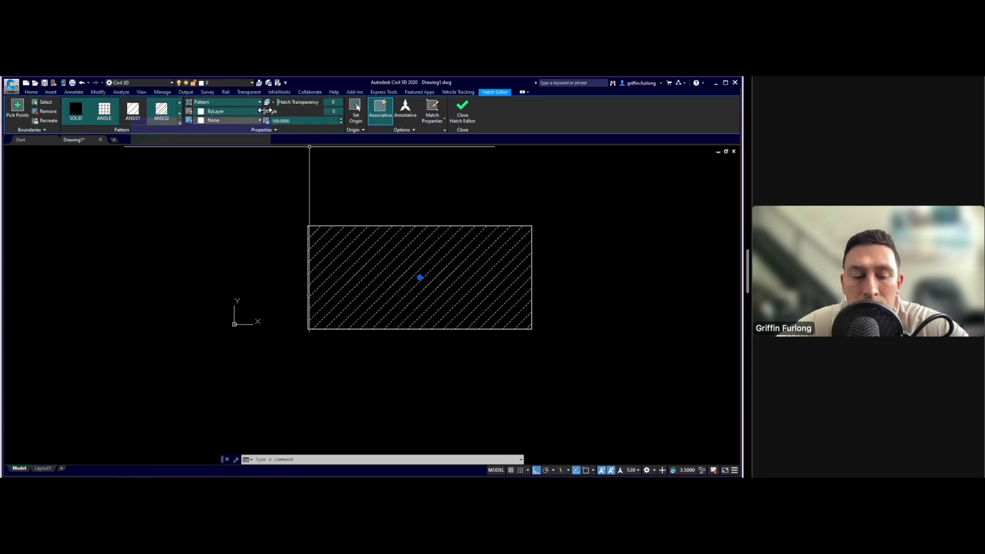
pyautogui.moveTo(264, 111); pyautogui.dragTo(296, 118)
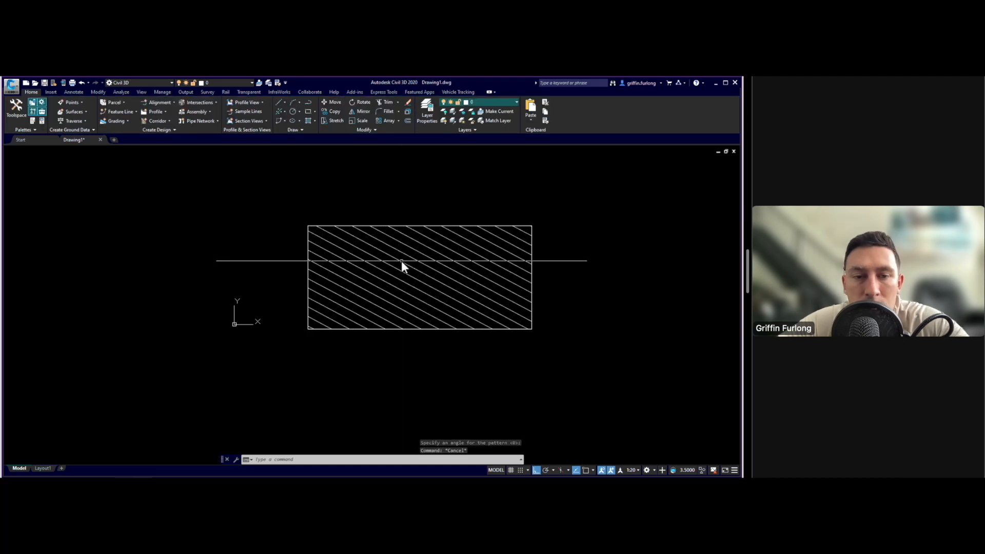
# - Open the properties of the rectangle's hatch with the Properties command
pyautogui.press('Escape')
pyautogui.write('PROPS')
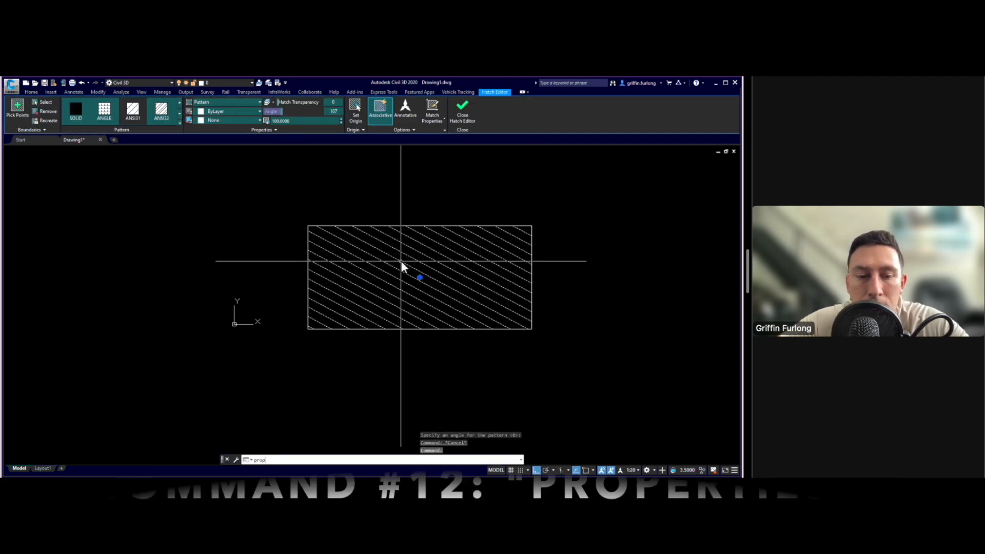
pyautogui.press('Return')
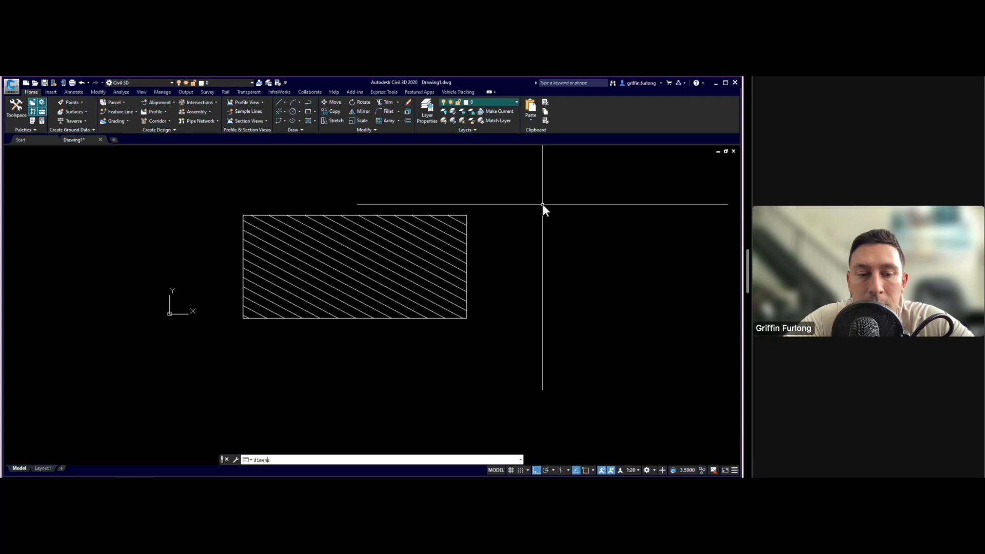
# - Dimension the hatched rectangle's top edge with the Dimension command, picking the polyline and placing the dimension line above it
pyautogui.press('Return')
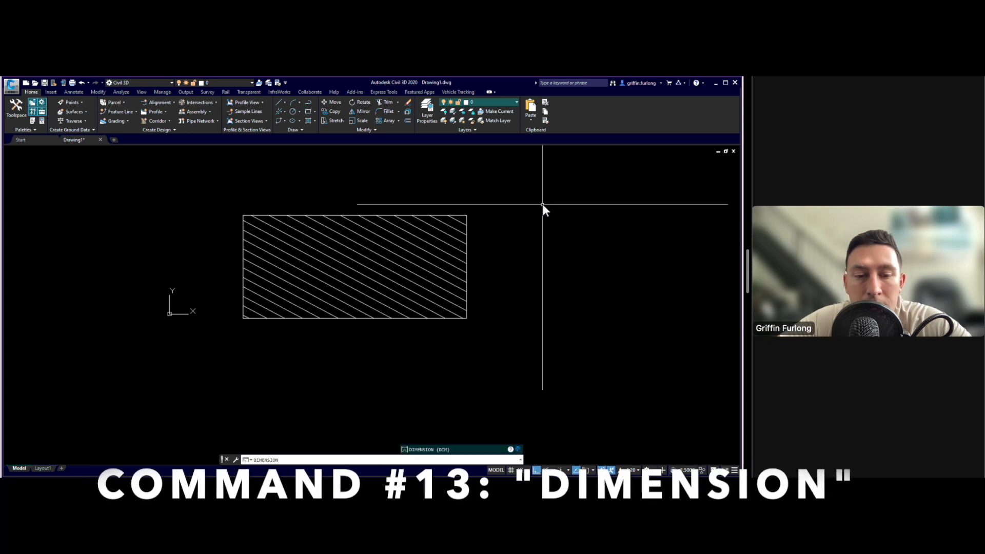
pyautogui.click(465, 215)
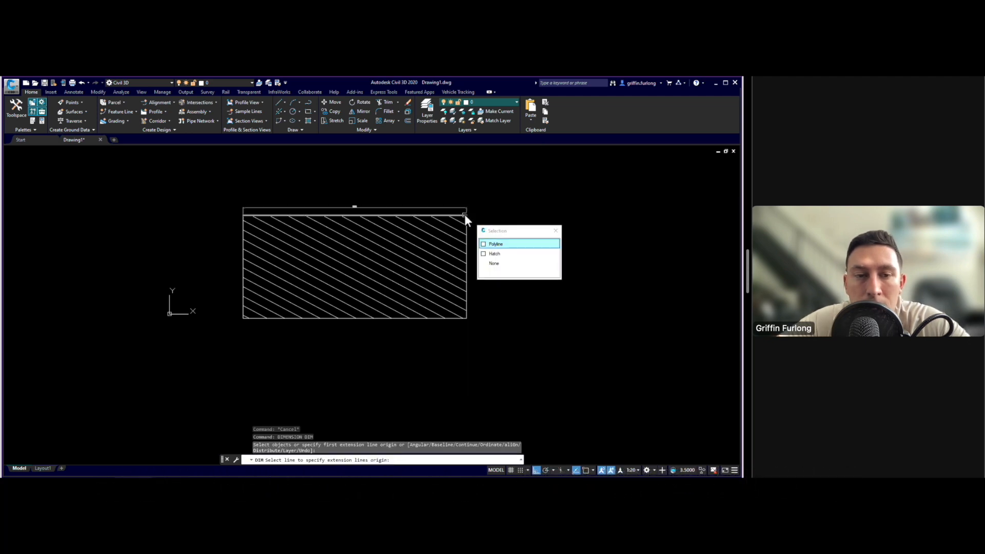
pyautogui.click(499, 244)
pyautogui.click(400, 192)
pyautogui.scroll(4, 346, 185)
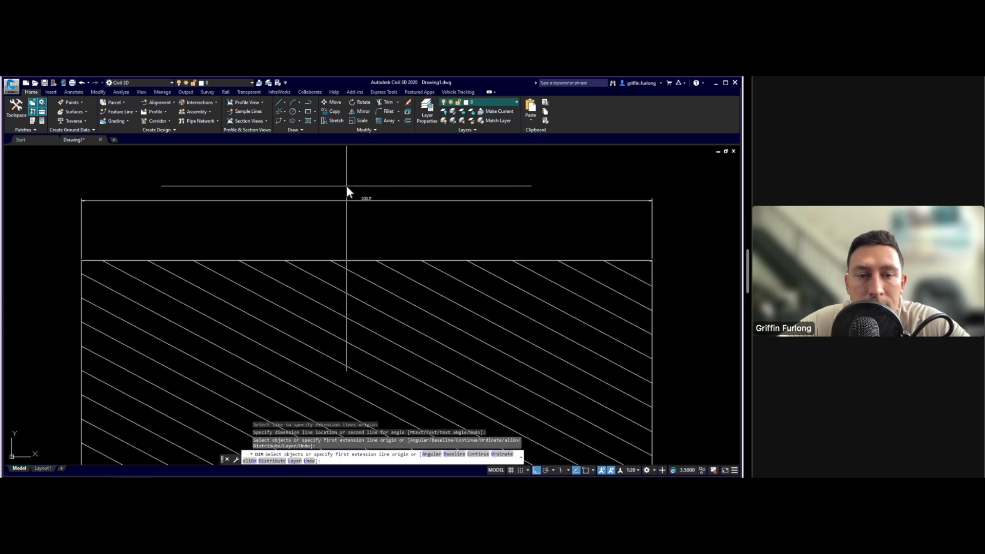
pyautogui.scroll(-2, 346, 186)
pyautogui.press('Escape')
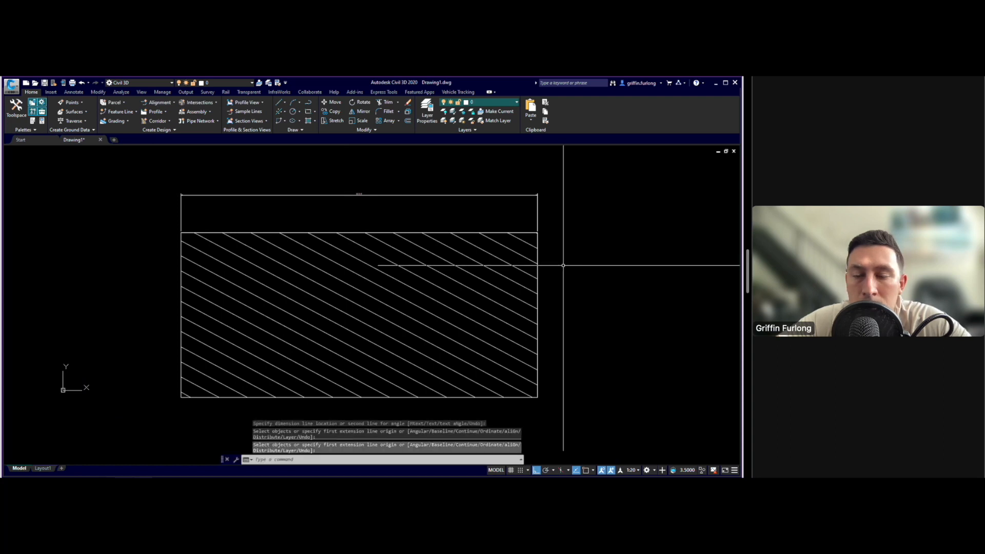
# - Add an aligned dimension between the two right-hand corners of the rectangle, placing it just outside the right edge
pyautogui.write('dal')
pyautogui.press('Return')
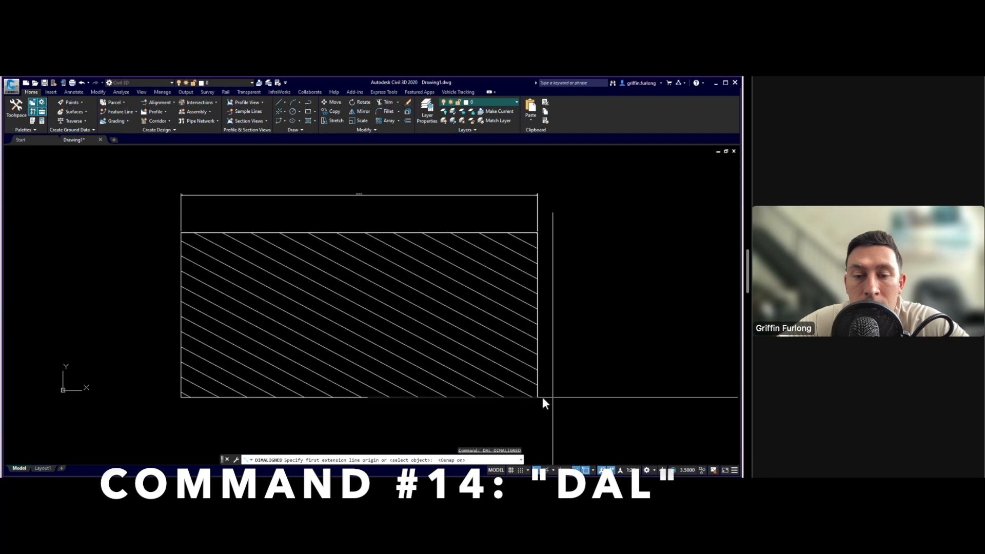
pyautogui.click(538, 397)
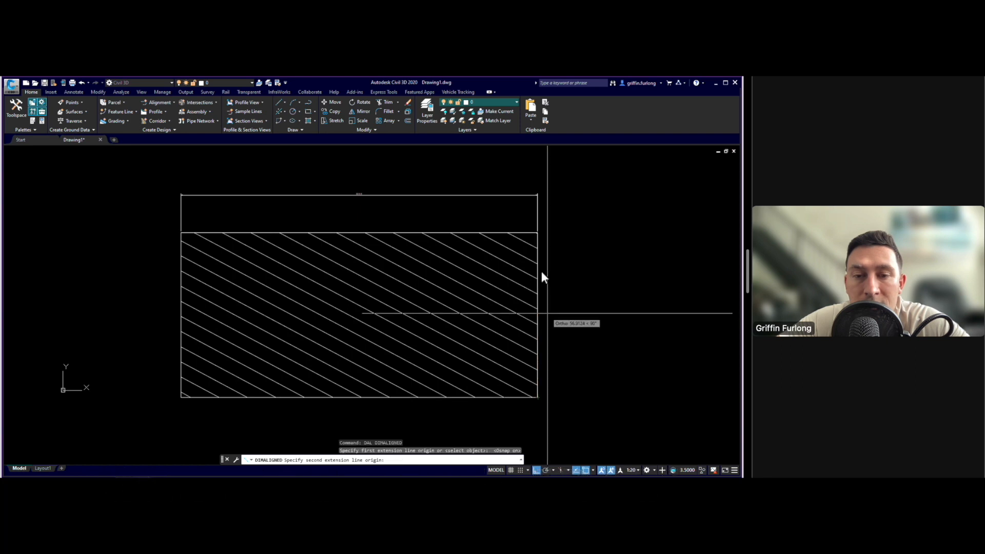
pyautogui.click(537, 232)
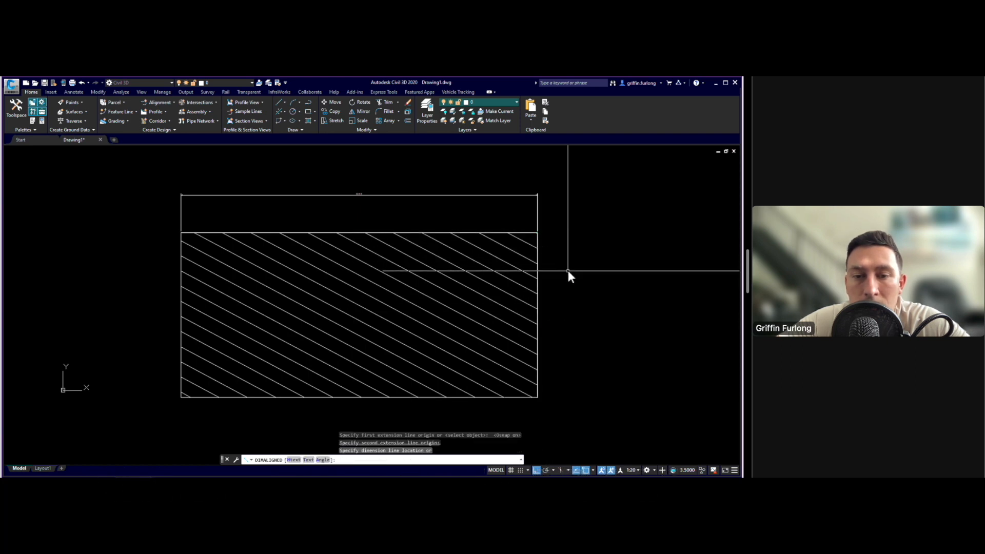
pyautogui.click(568, 270)
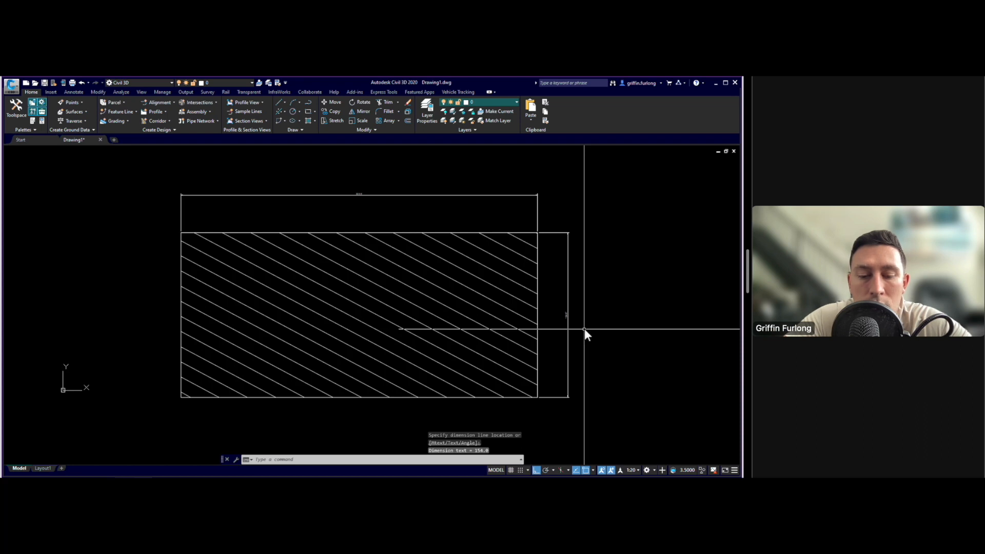
# - Draw a small closed right-angled triangle as a polyline to the right of the rectangle's height dimension
pyautogui.write('dimline')
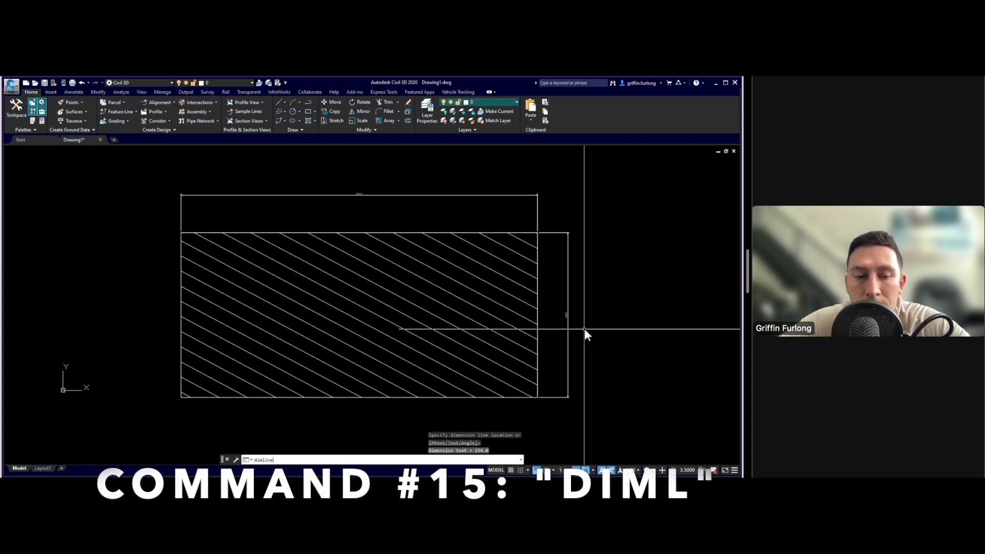
pyautogui.press('Return')
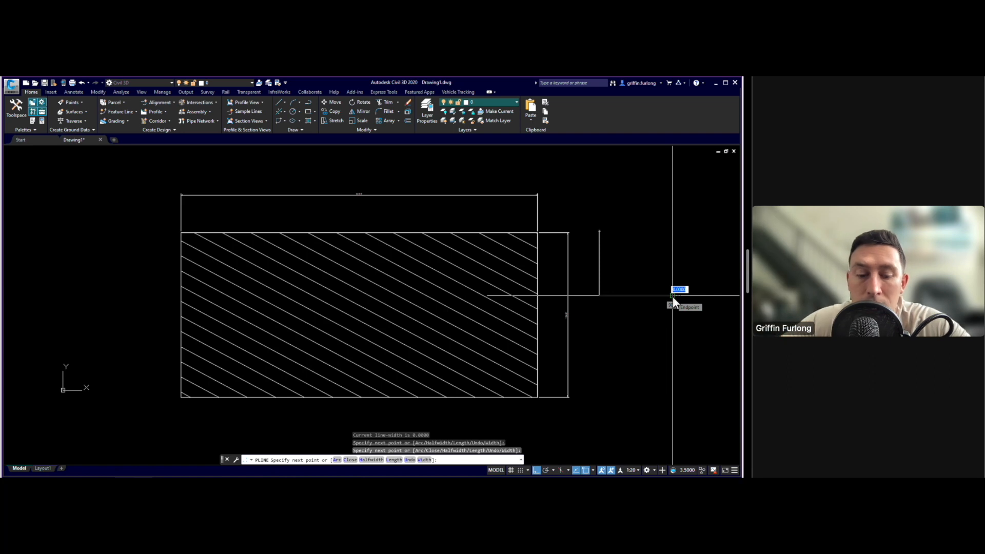
pyautogui.click(672, 297)
pyautogui.write('c')
pyautogui.press('Return')
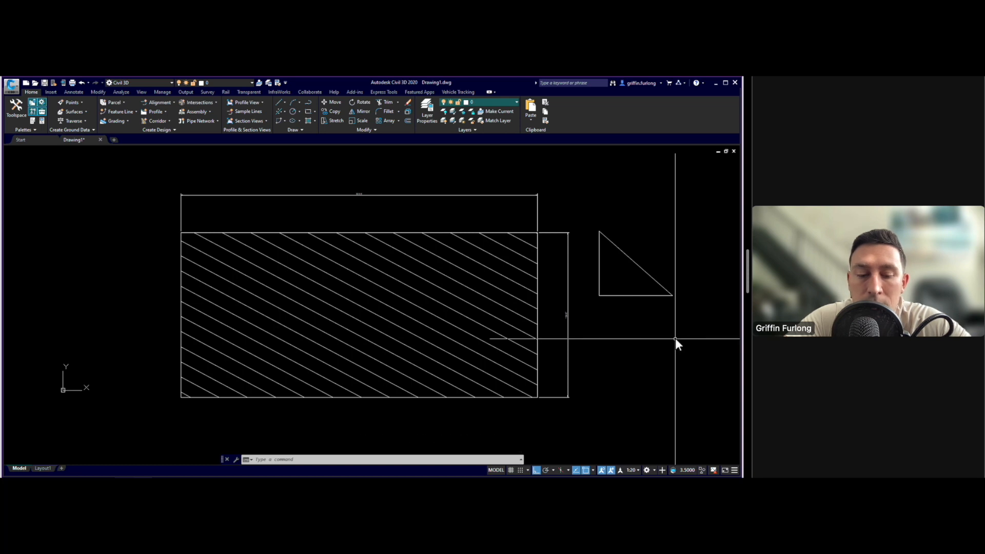
# - Add an aligned dimension along the triangle's sloping side, offset to its upper right
pyautogui.write('DAL')
pyautogui.press('Return')
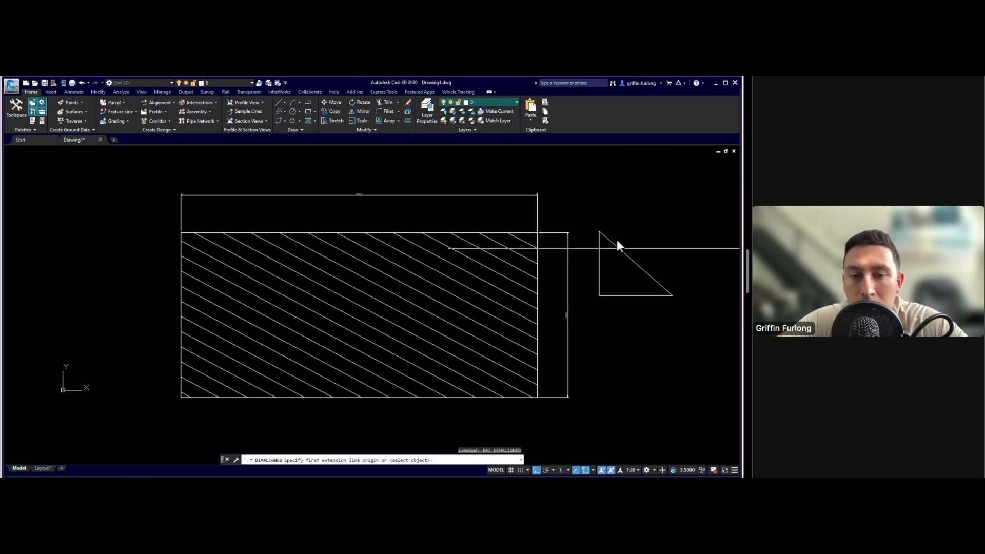
pyautogui.click(600, 231)
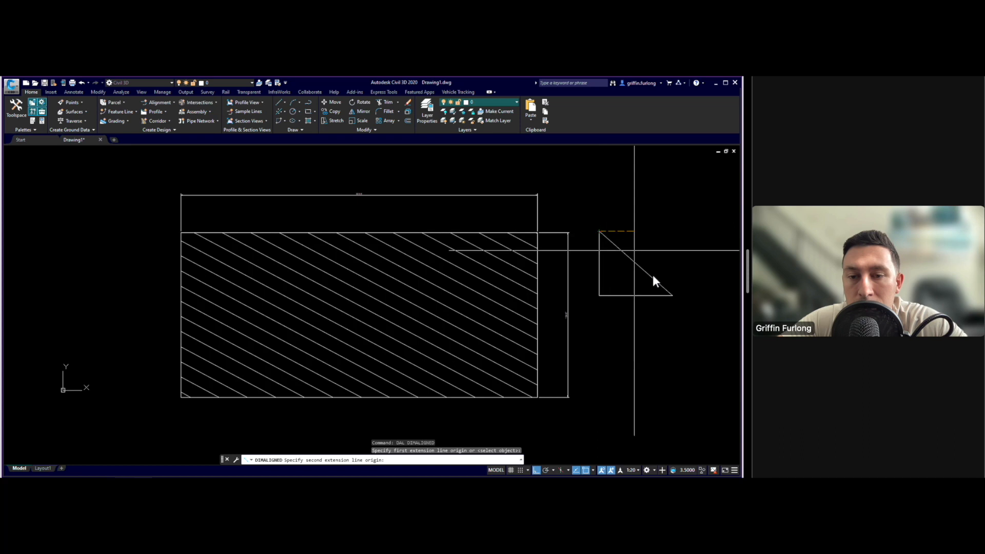
pyautogui.click(673, 296)
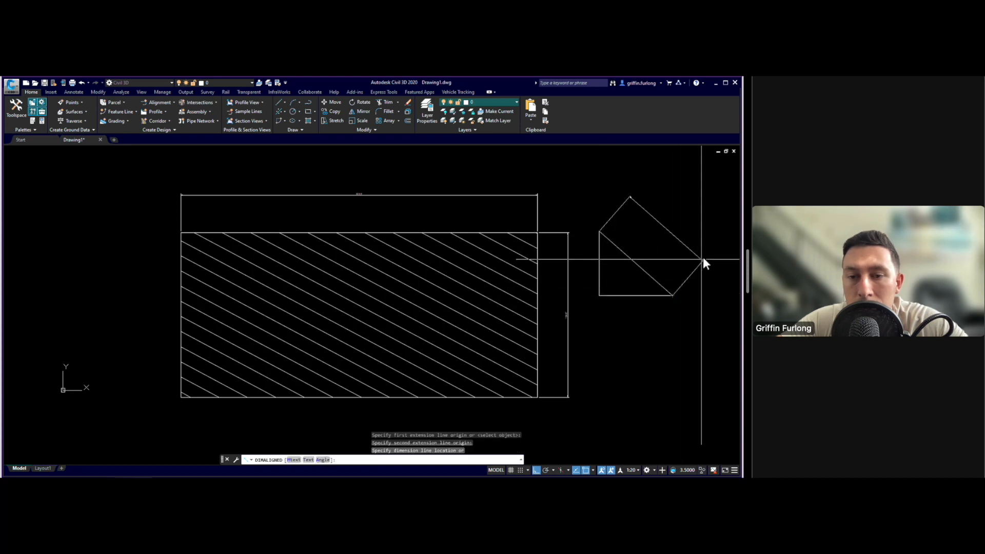
pyautogui.click(703, 256)
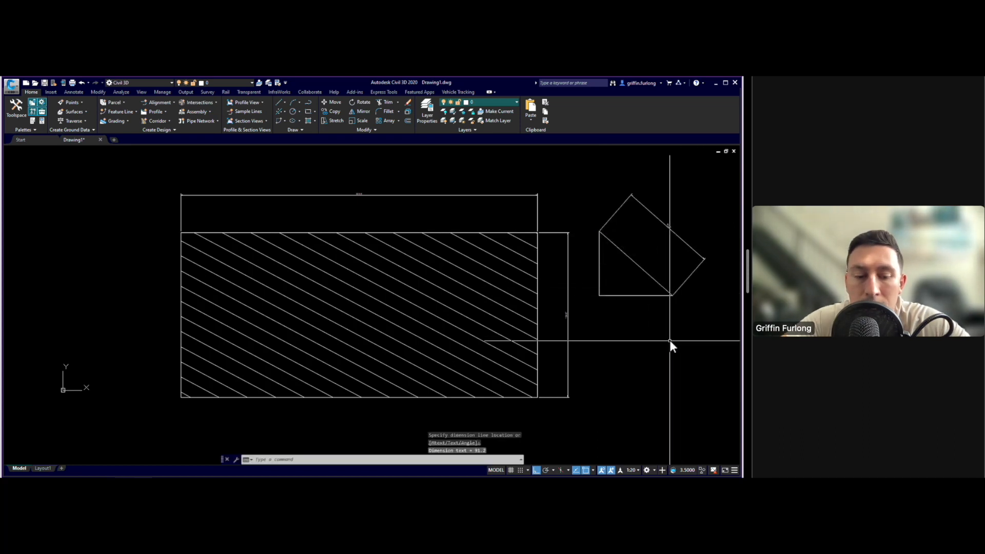
# - Add a linear dimension for the horizontal distance between the sloping side's endpoints, placed above the triangle
pyautogui.write('dimlinear')
pyautogui.press('Return')
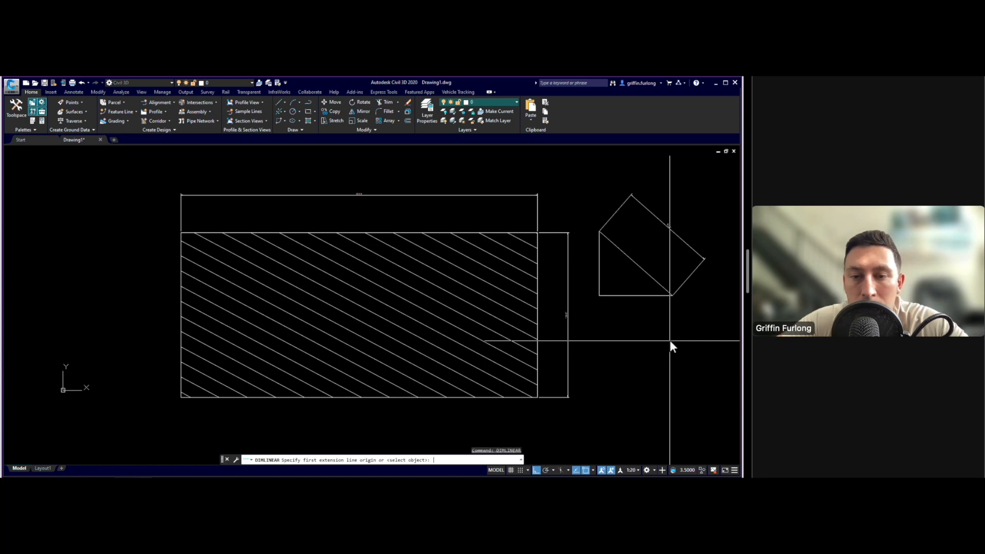
pyautogui.click(600, 232)
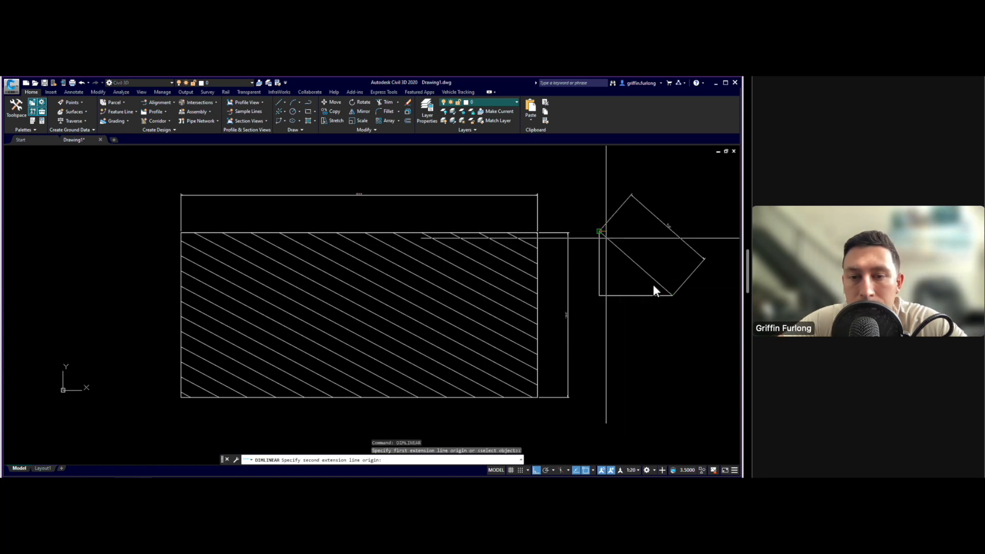
pyautogui.click(671, 296)
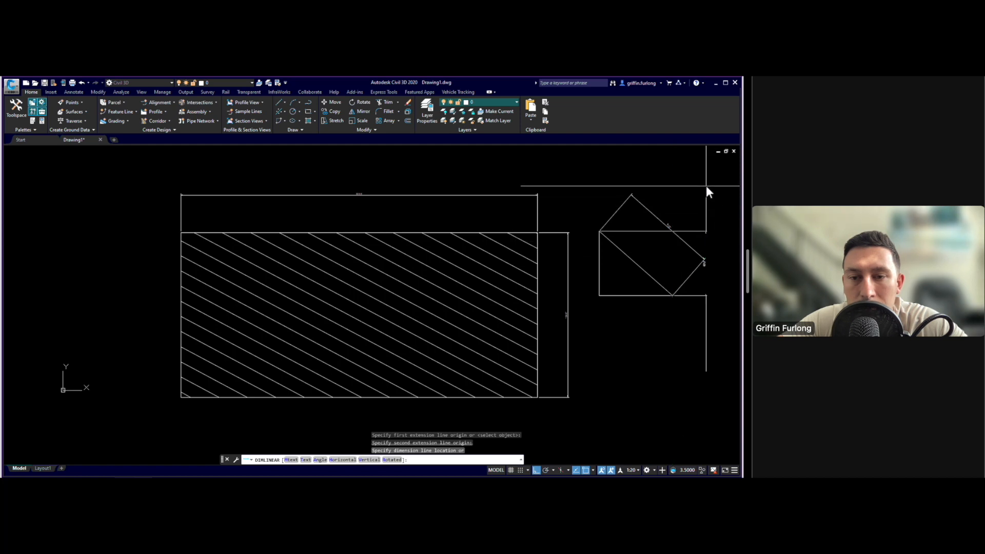
pyautogui.scroll(2, 718, 211)
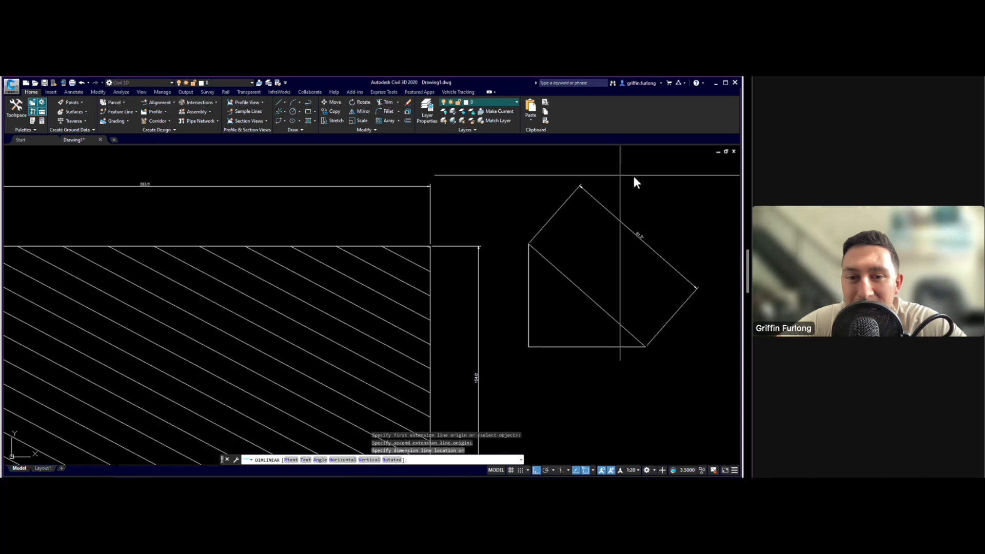
pyautogui.click(669, 182)
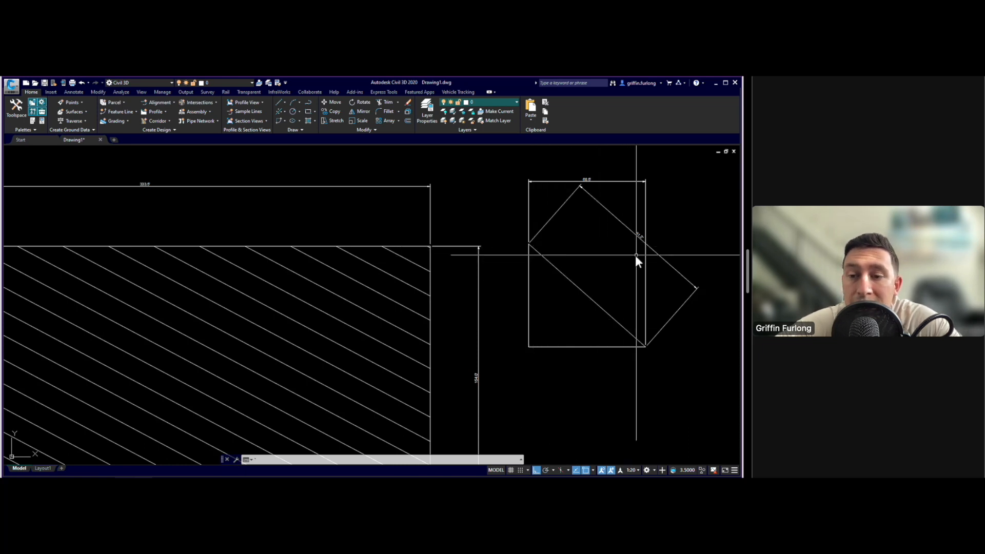
# - Draw a second closed right-angled triangle as a polyline in the empty area to the lower right of the dimensioned one
pyautogui.scroll(-2, 593, 251)
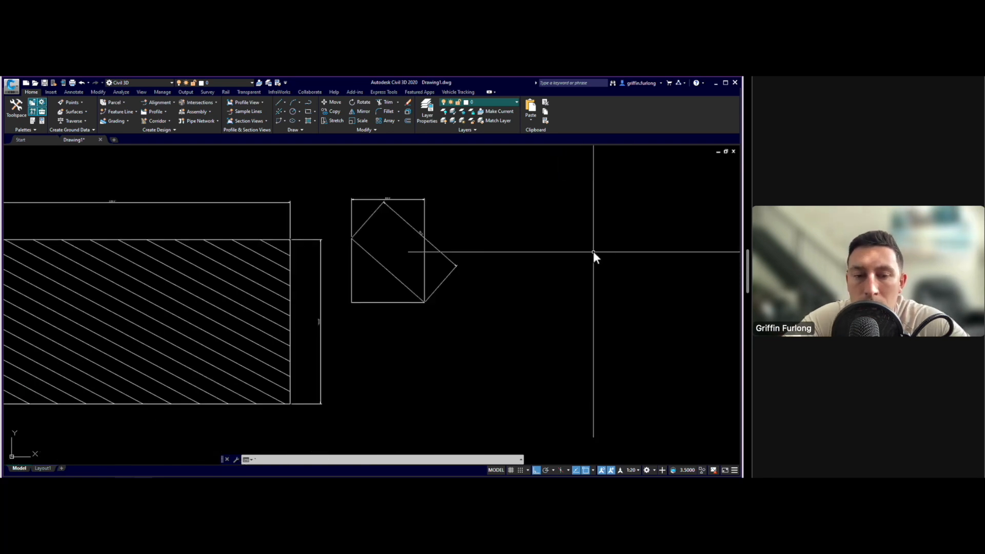
pyautogui.write('pline')
pyautogui.press('Return')
pyautogui.click(495, 292)
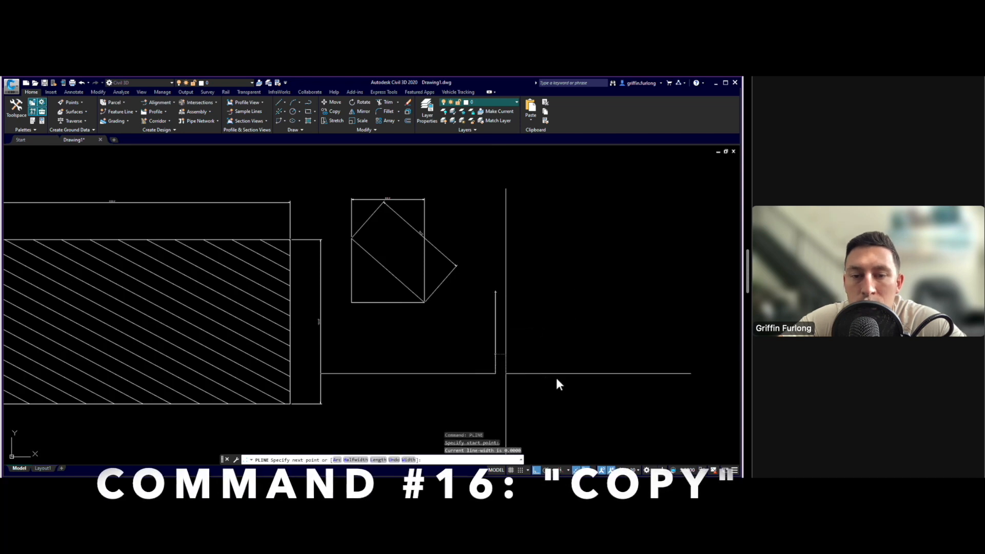
pyautogui.click(495, 374)
pyautogui.click(588, 374)
pyautogui.write('c')
pyautogui.press('Return')
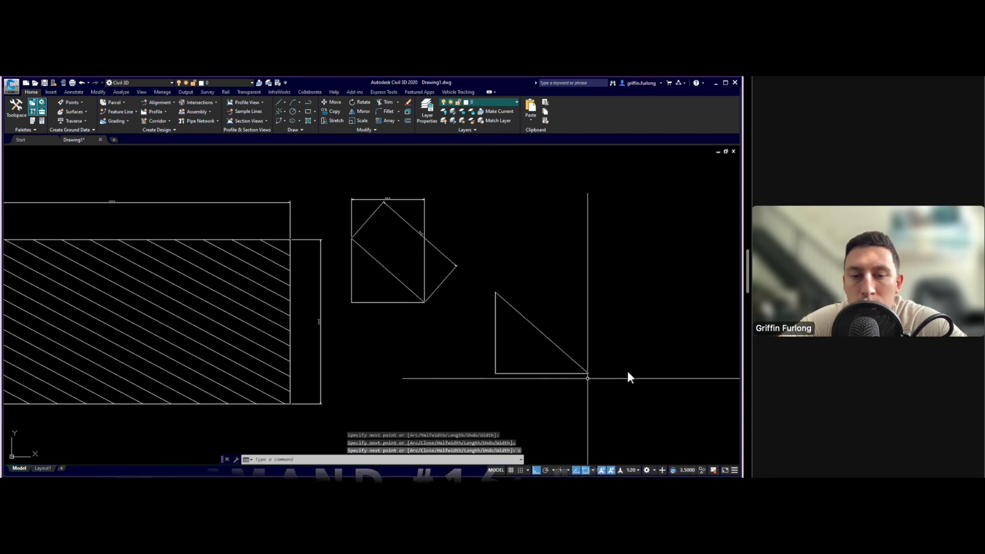
# - Copy the new triangle twice from a base point inside it, once straight above and once directly to its right
pyautogui.write('co')
pyautogui.press('Return')
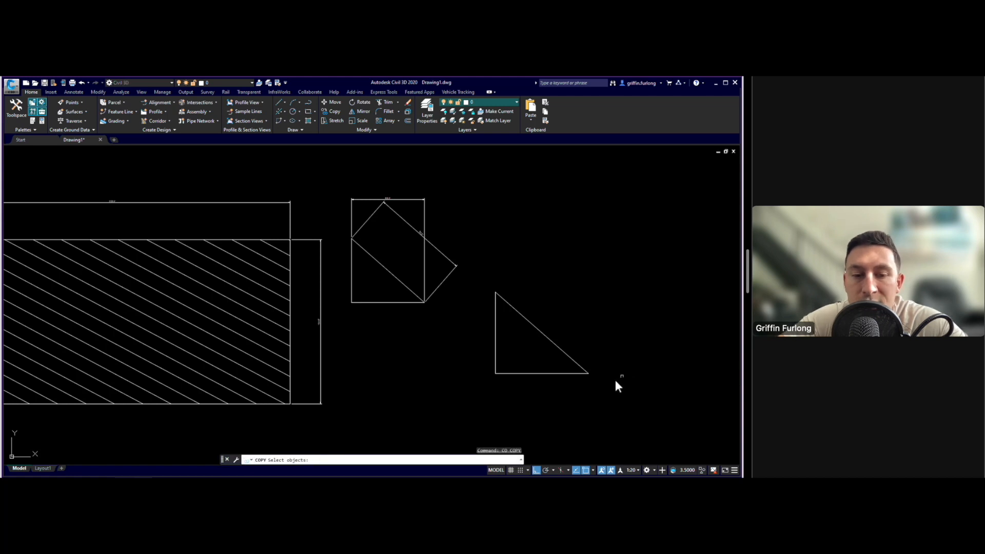
pyautogui.click(579, 389)
pyautogui.click(510, 340)
pyautogui.press('Return')
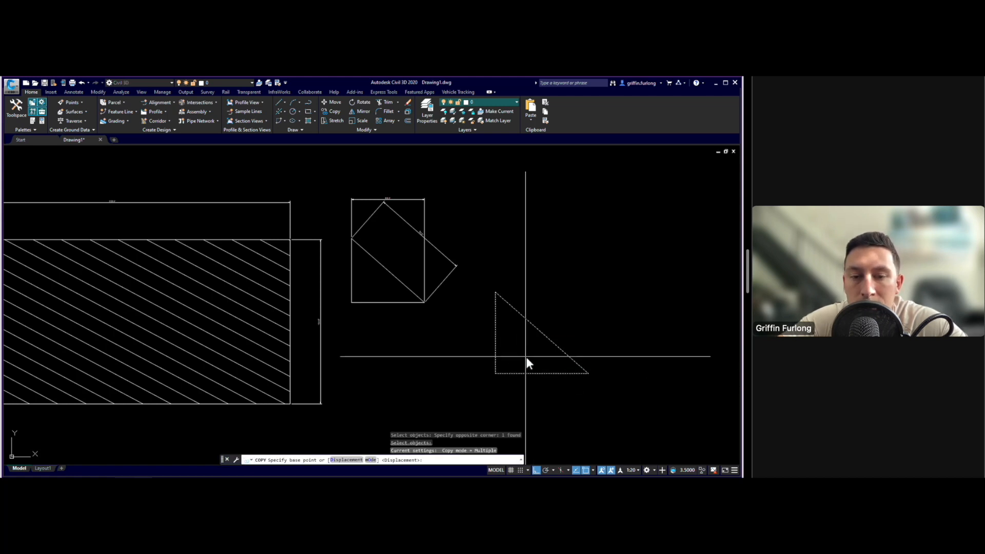
pyautogui.click(526, 357)
pyautogui.click(532, 236)
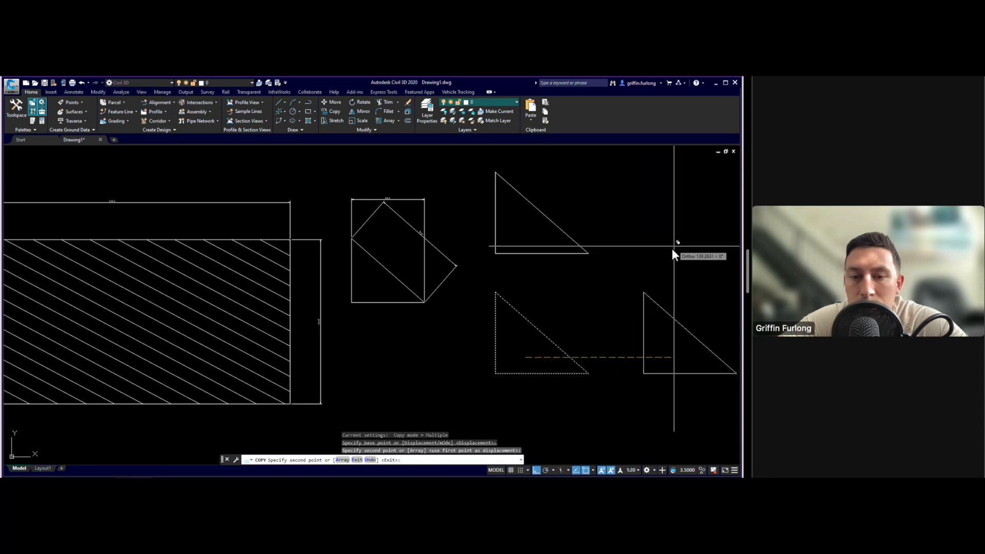
pyautogui.click(668, 306)
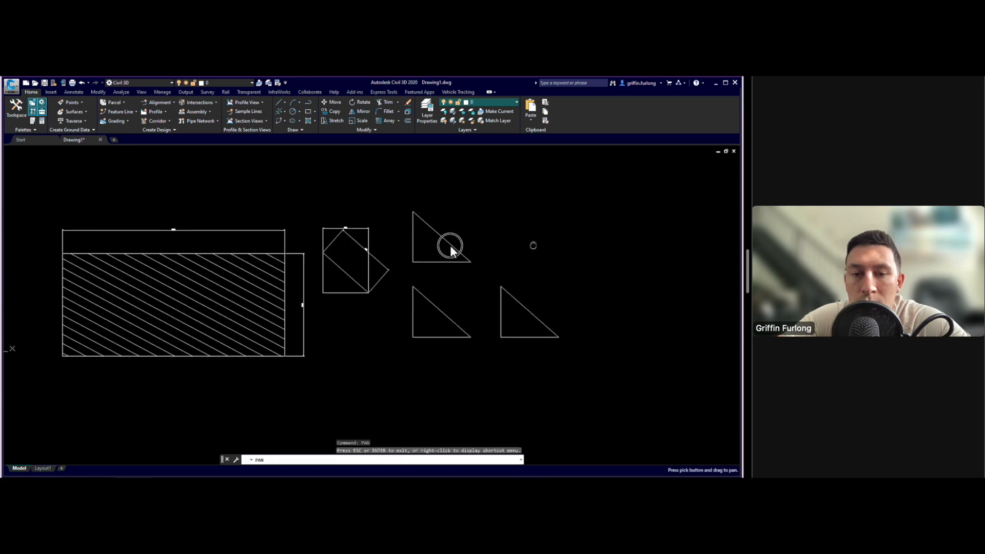
# - Mirror the three right-angled triangles across a vertical line in the empty area to their right, keeping the source objects
pyautogui.moveTo(534, 245); pyautogui.dragTo(451, 246, button='middle')
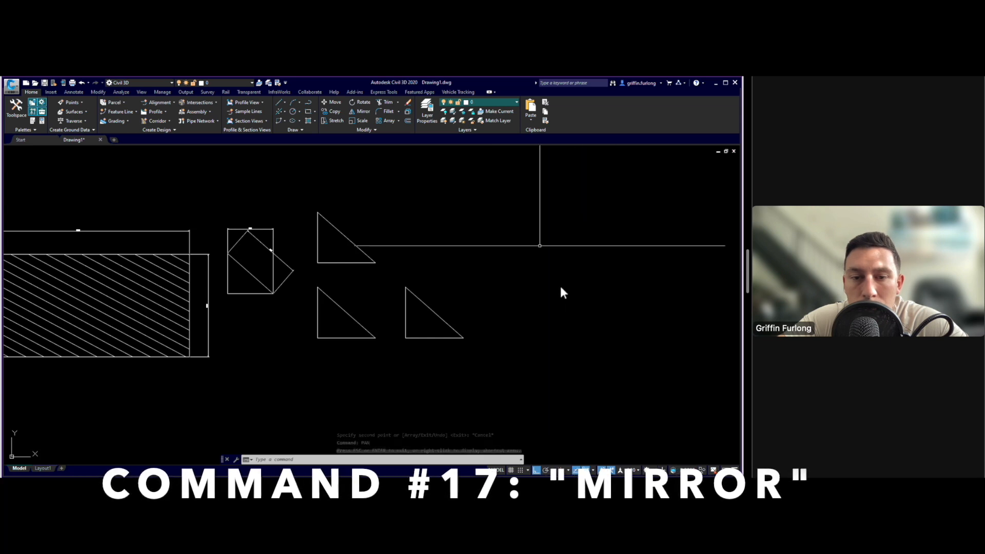
pyautogui.write('mirror')
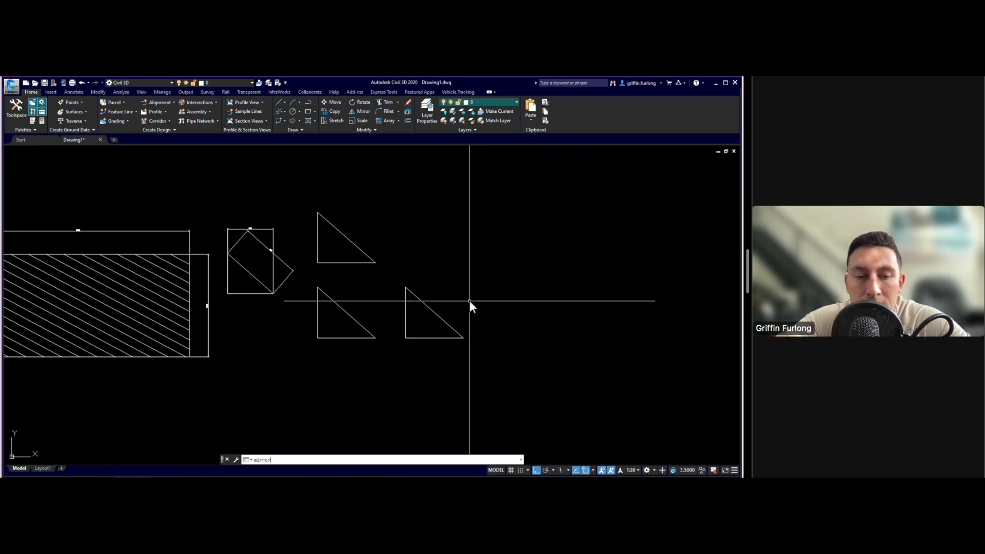
pyautogui.press('Return')
pyautogui.click(445, 353)
pyautogui.click(320, 235)
pyautogui.press('Return')
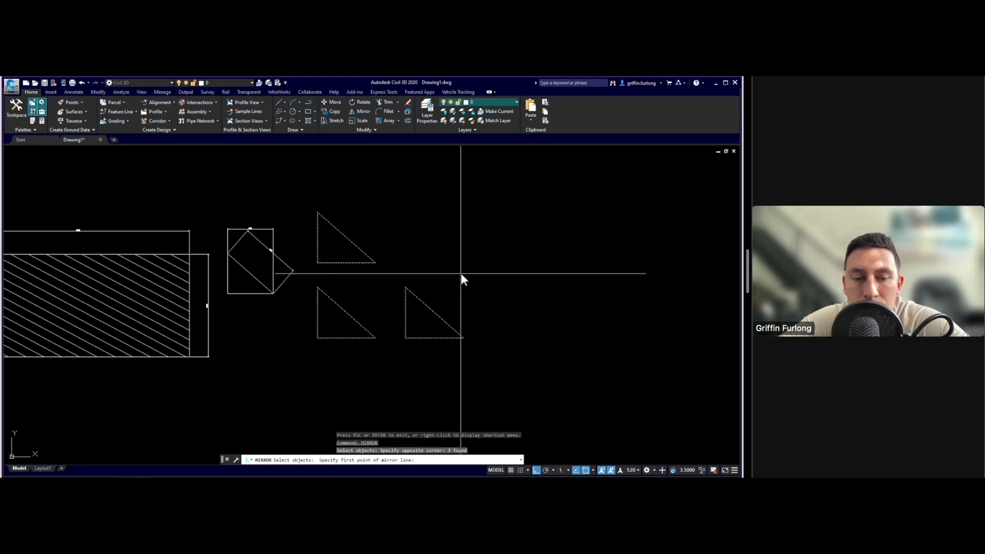
pyautogui.click(510, 272)
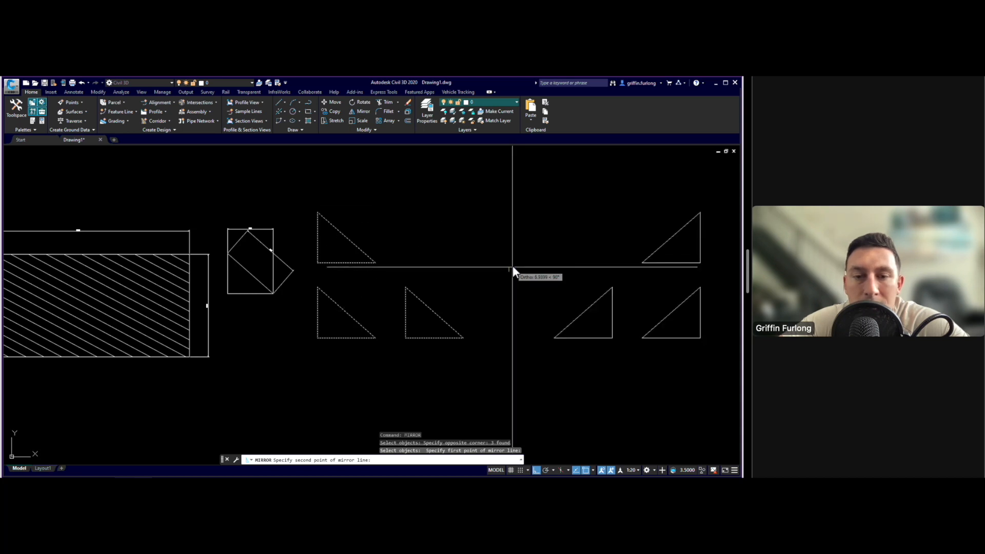
pyautogui.click(513, 269)
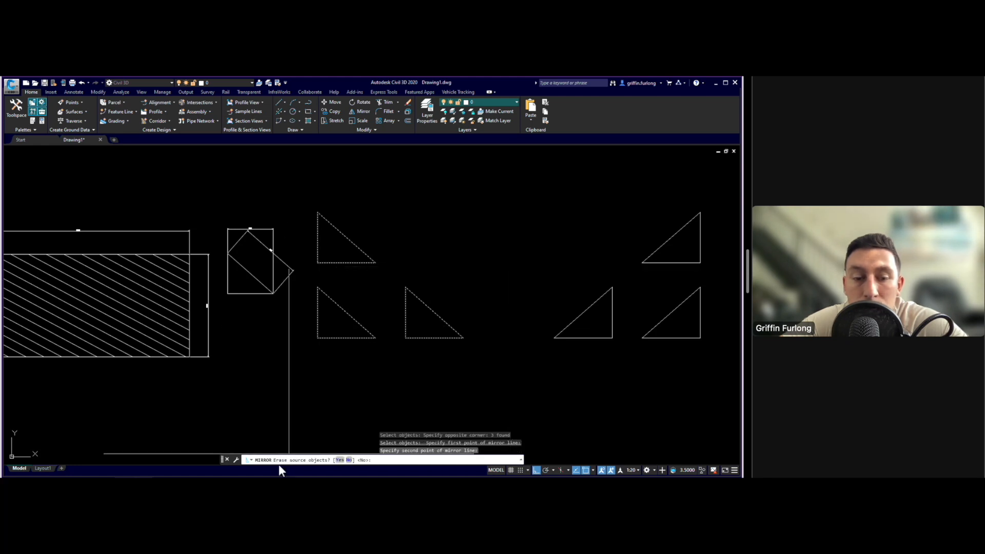
pyautogui.click(349, 460)
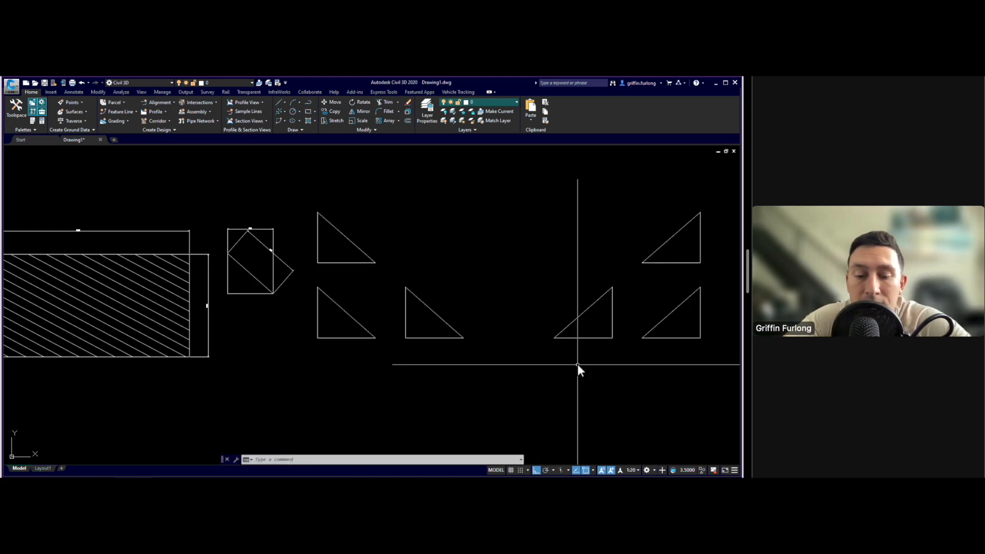
pyautogui.press('Escape')
# - Rotate the three original triangles 90 degrees clockwise about a base point in the gap between them
pyautogui.write('ro')
pyautogui.press('Return')
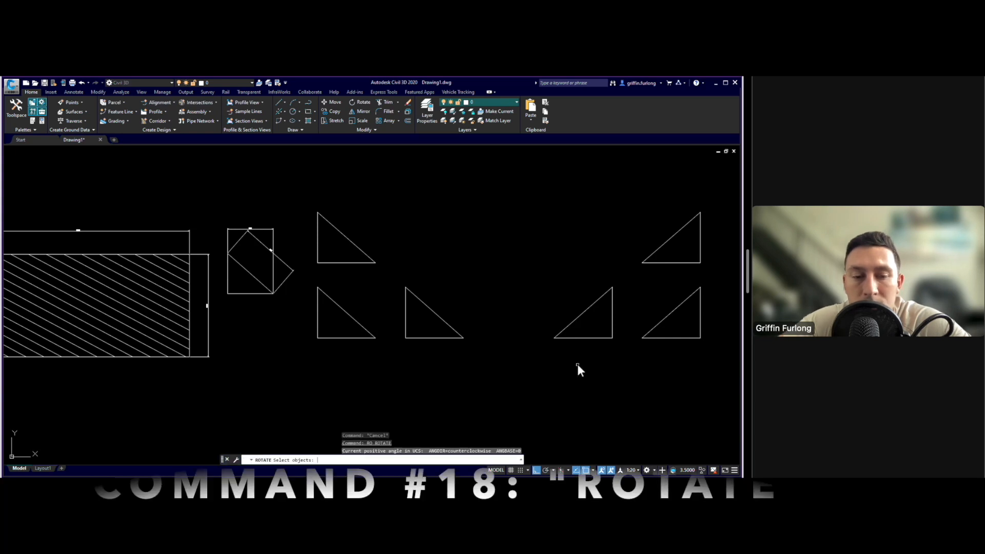
pyautogui.click(459, 353)
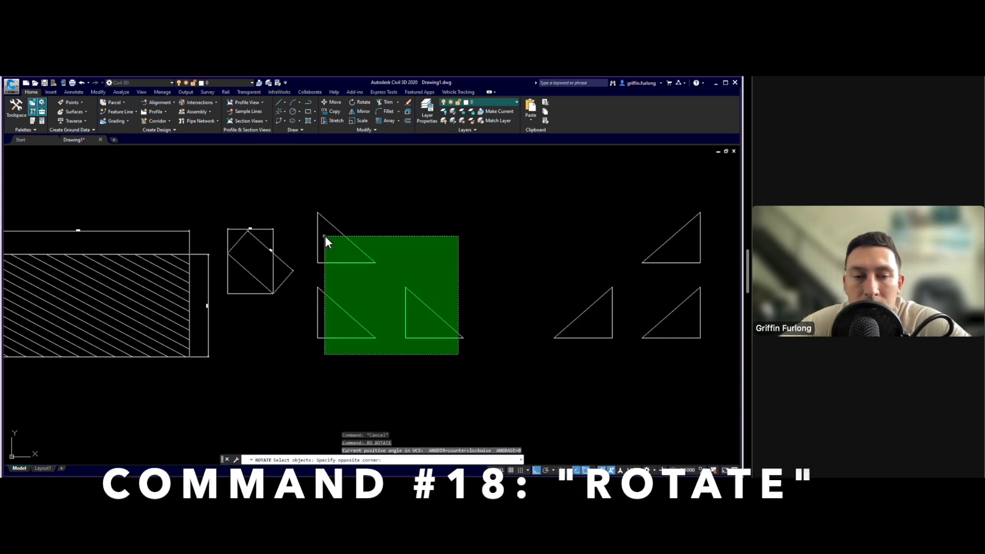
pyautogui.click(324, 236)
pyautogui.click(376, 289)
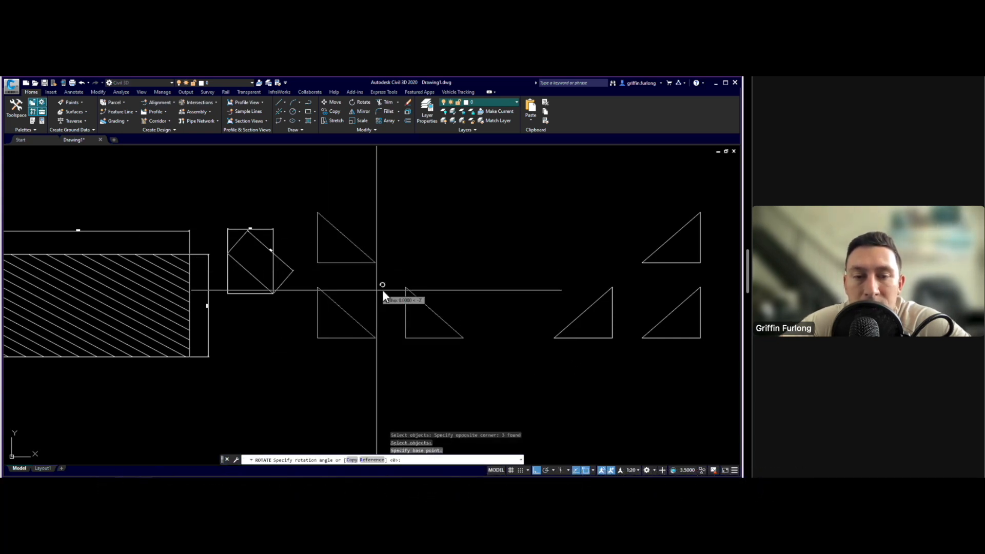
pyautogui.click(380, 350)
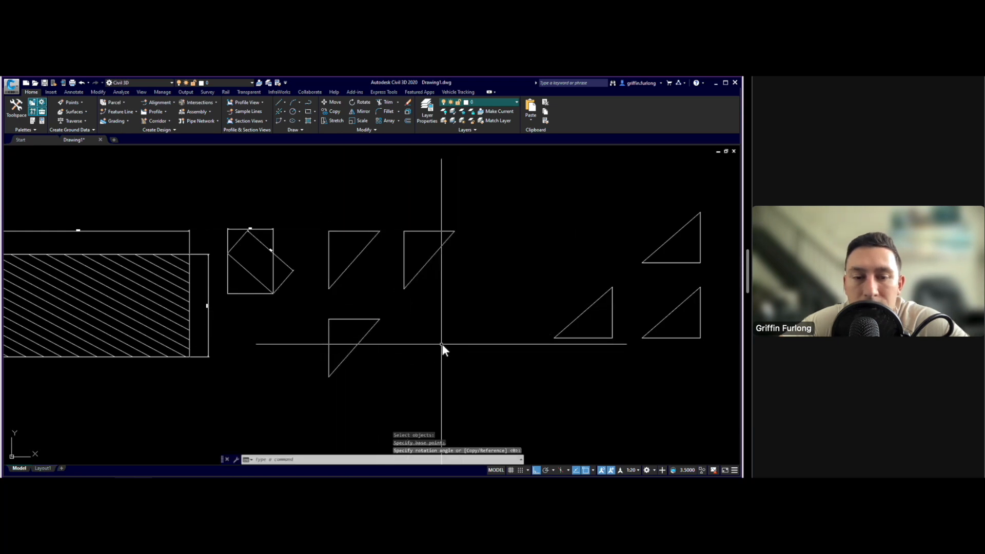
# - Scale the three rotated triangles by a factor of 2 from a base point in the gap between them
pyautogui.write('scale')
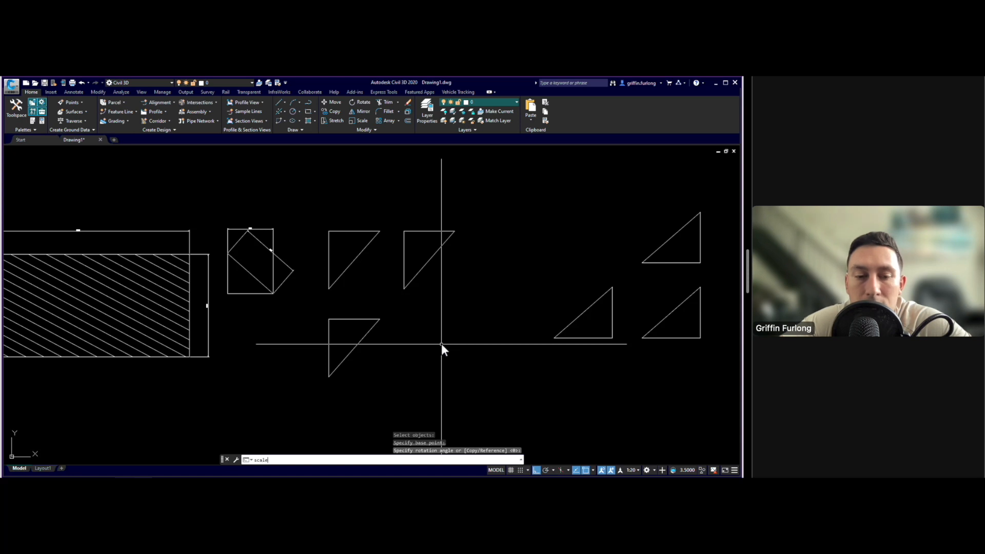
pyautogui.press('Return')
pyautogui.click(447, 340)
pyautogui.click(341, 247)
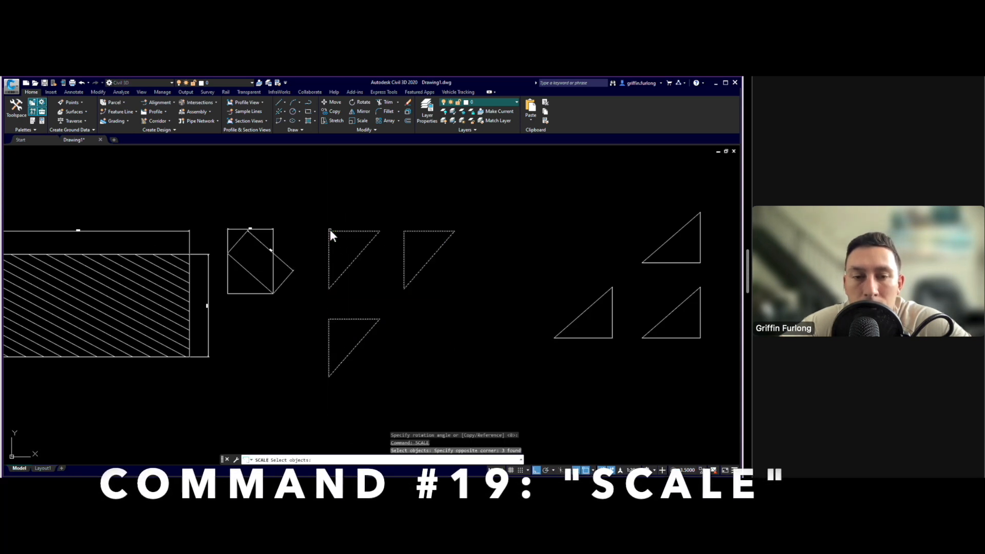
pyautogui.press('Return')
pyautogui.click(377, 286)
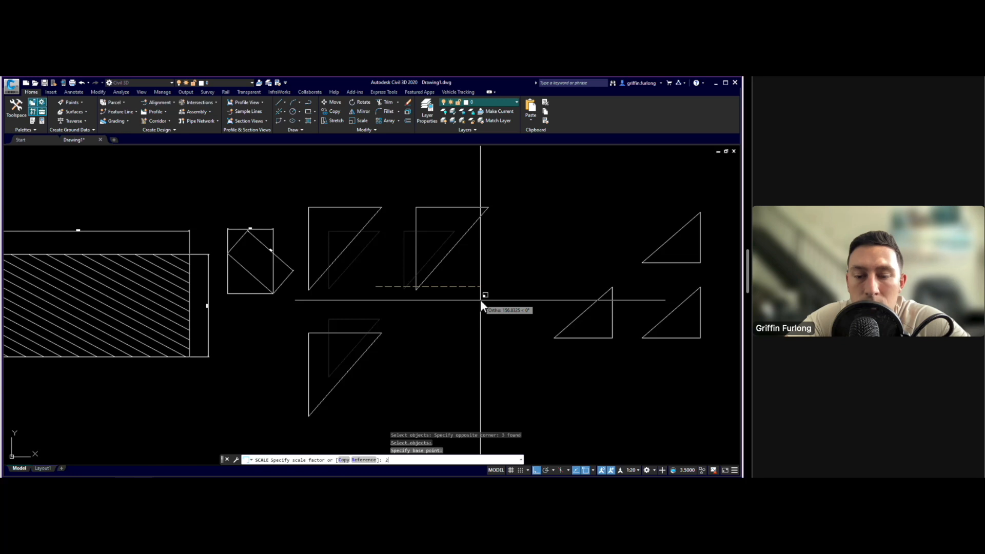
pyautogui.press('Return')
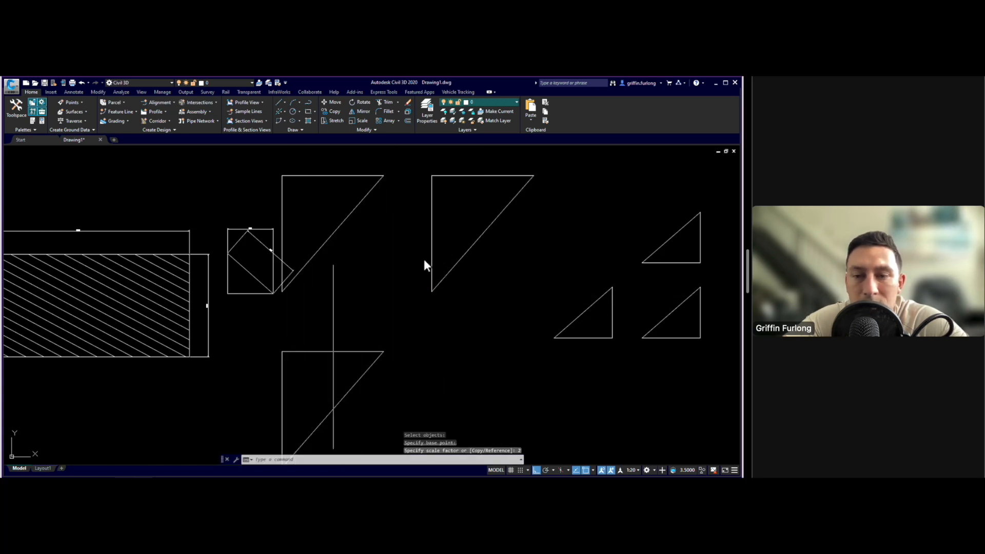